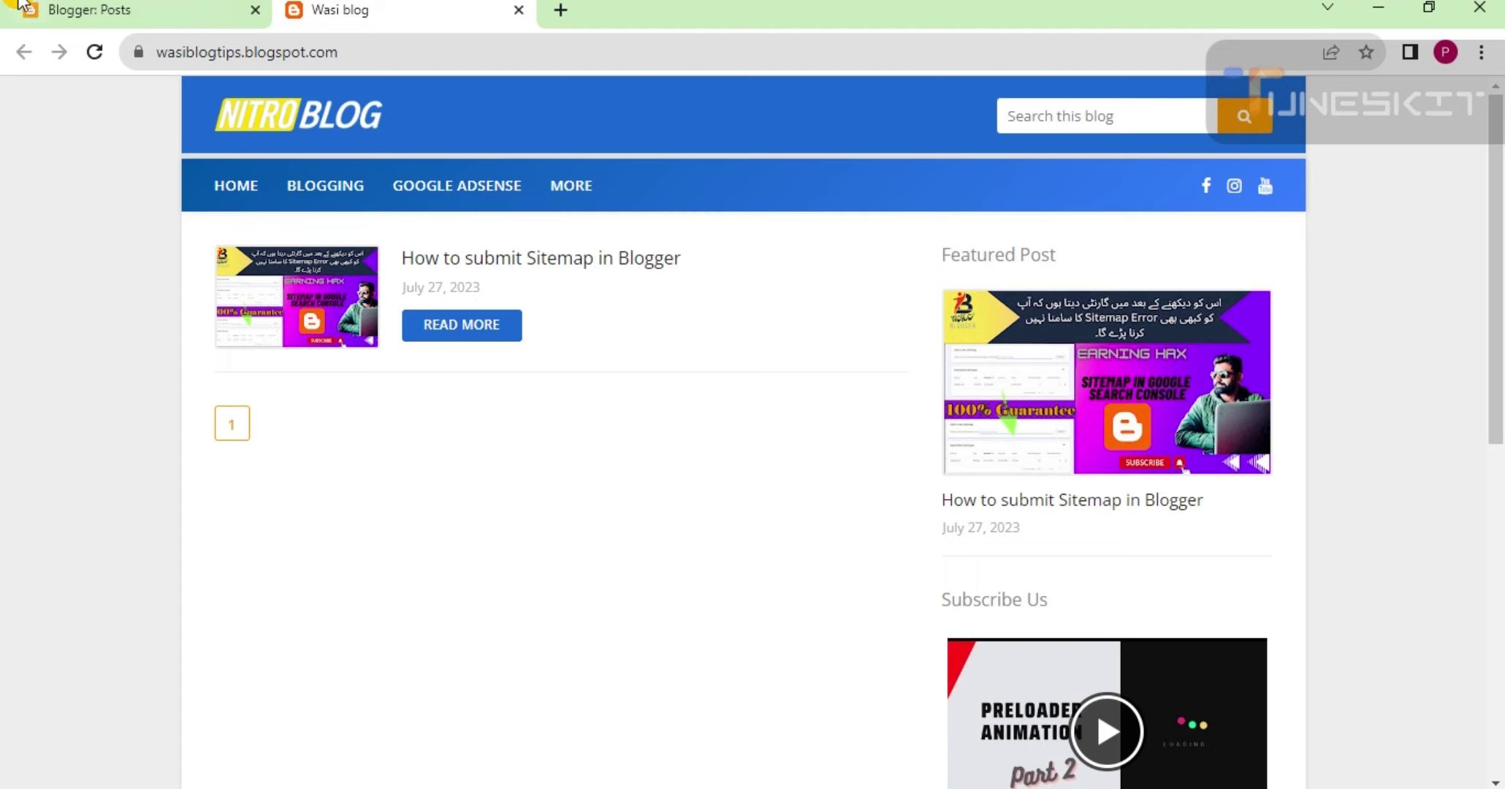
# - In the blog's Blogger settings, enable custom robots.txt under Crawlers and indexing
pyautogui.click(82, 8)
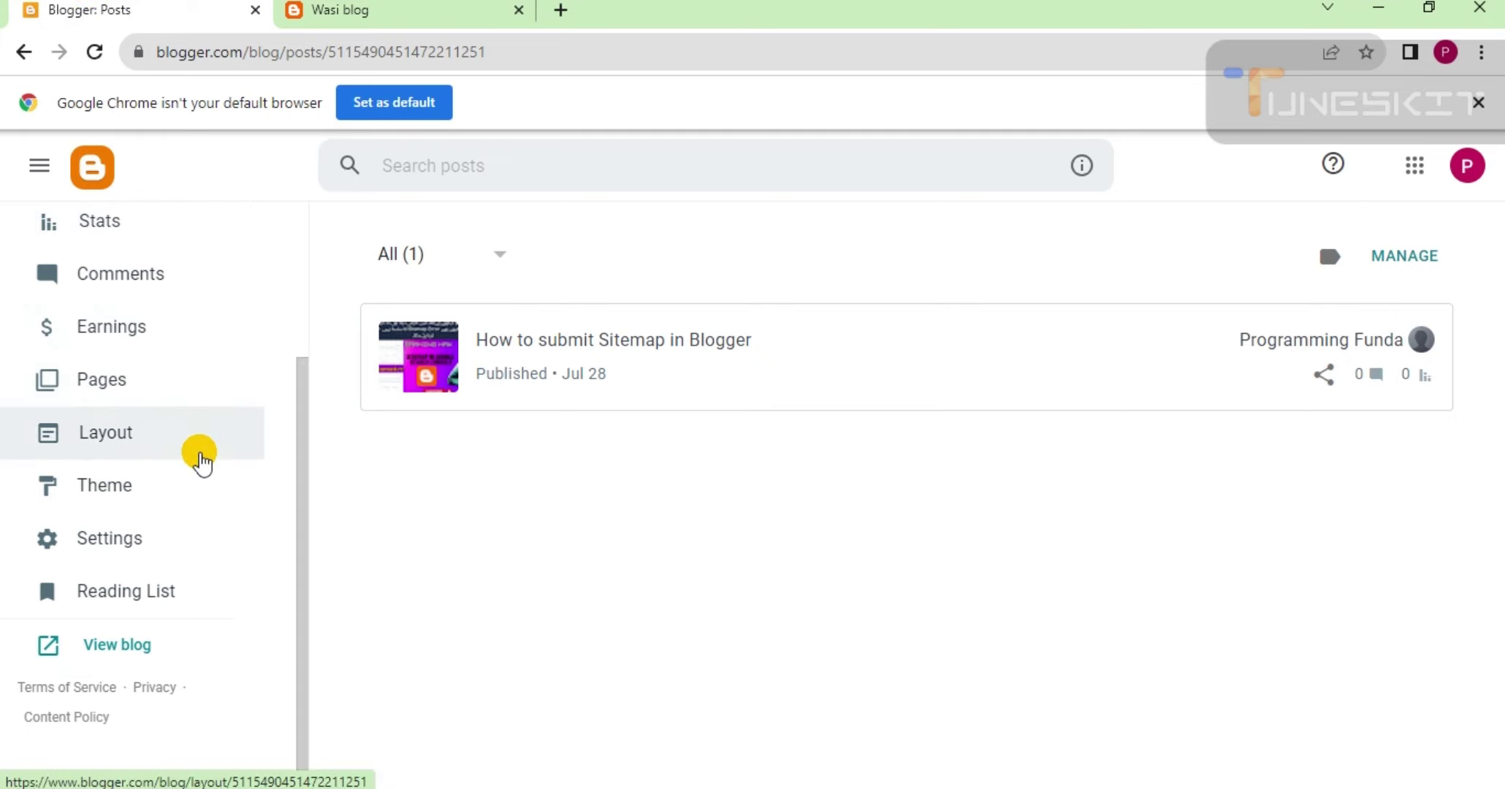
pyautogui.click(86, 540)
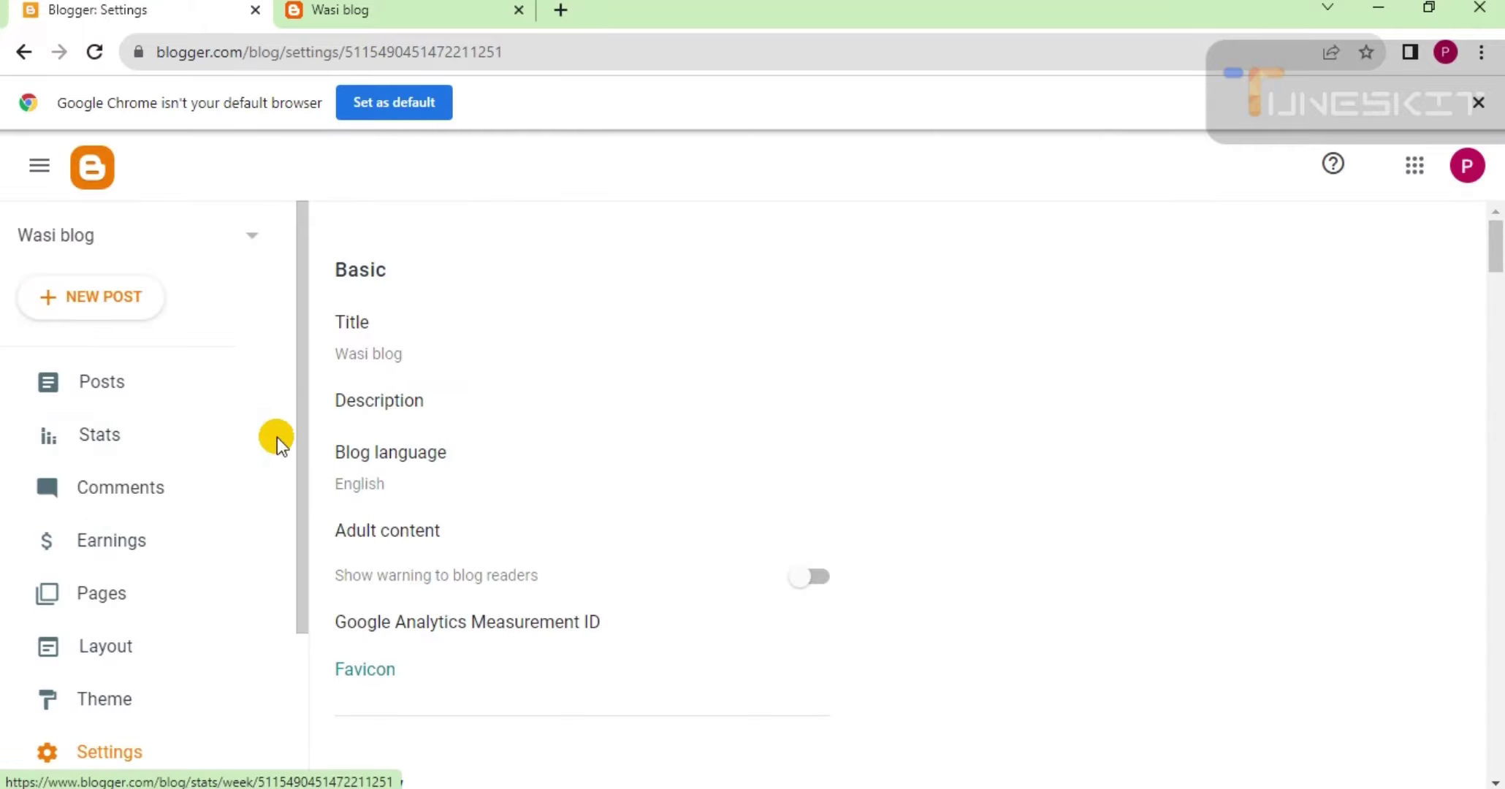
pyautogui.scroll(-6, 519, 386)
pyautogui.scroll(-15, 500, 453)
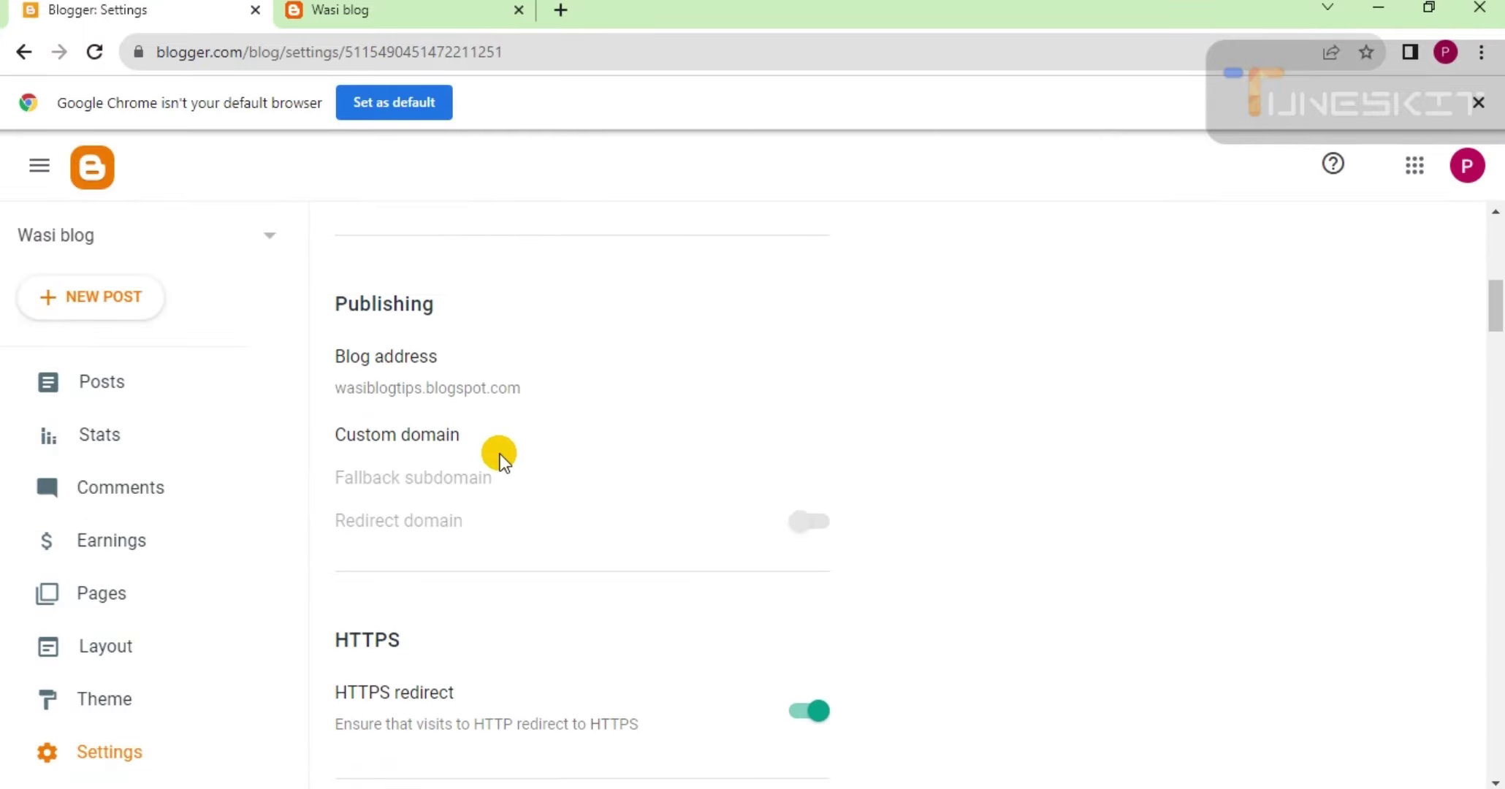
pyautogui.scroll(-15, 500, 454)
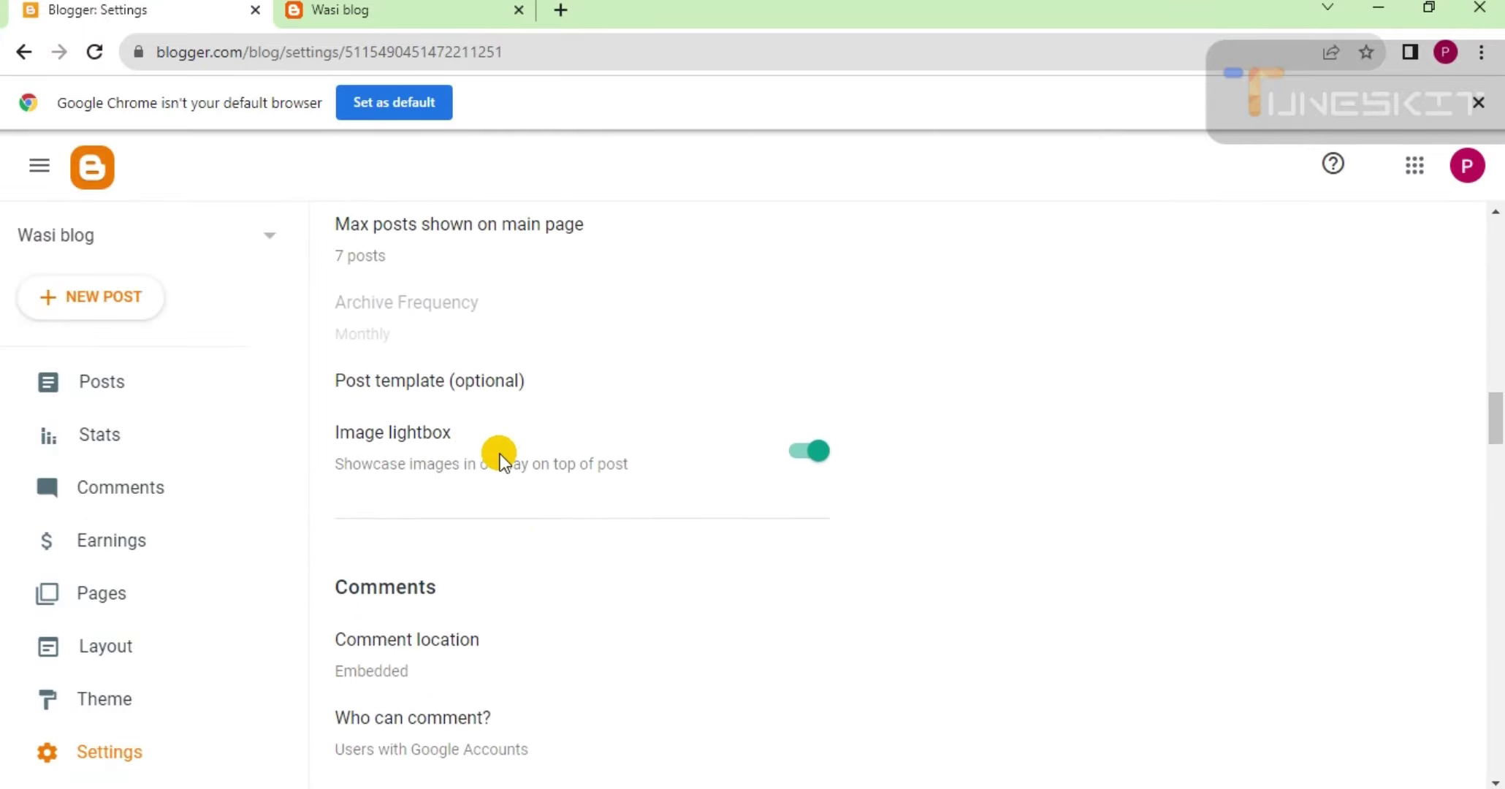
pyautogui.scroll(-15, 500, 454)
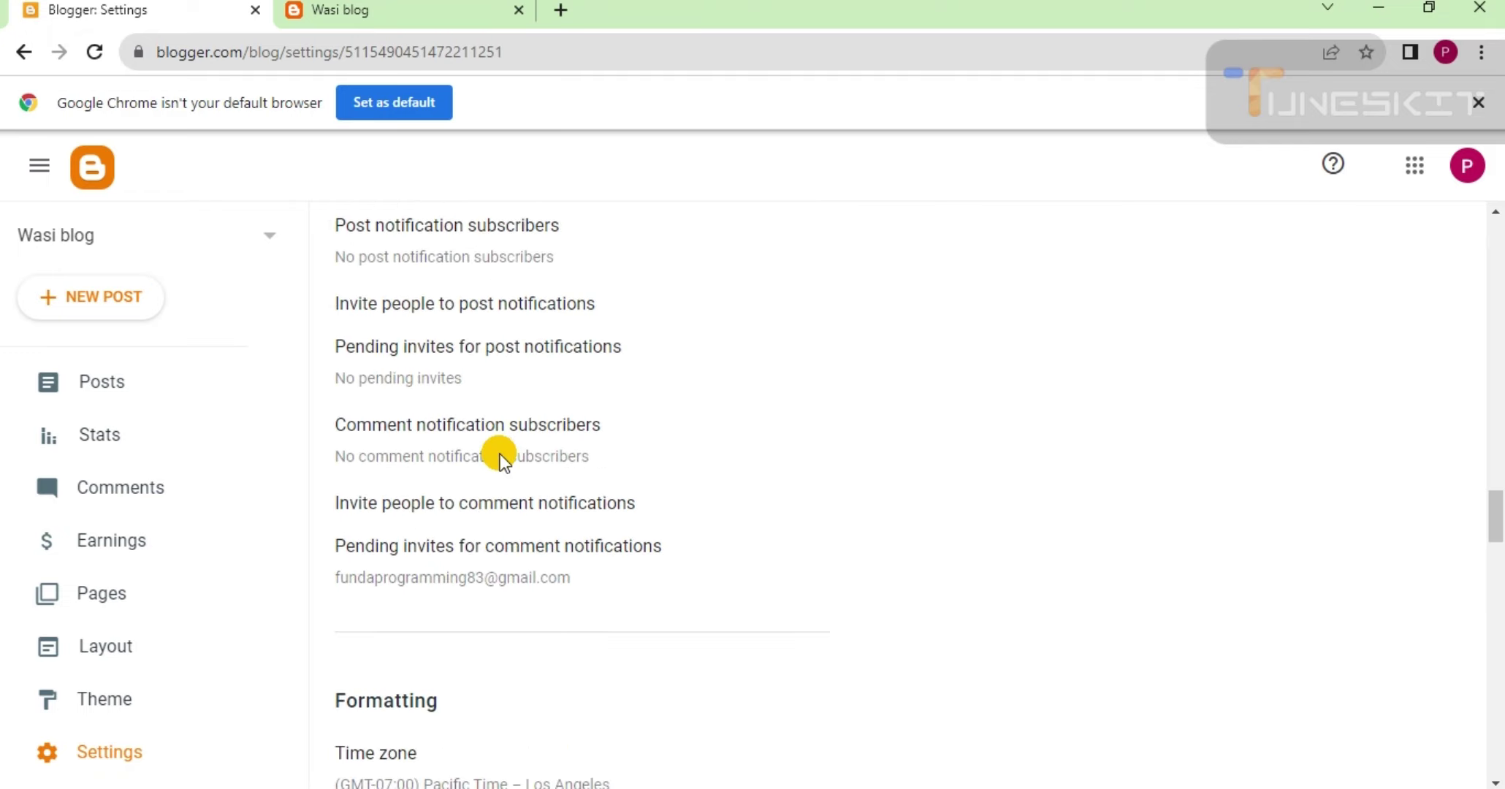
pyautogui.scroll(-2, 500, 454)
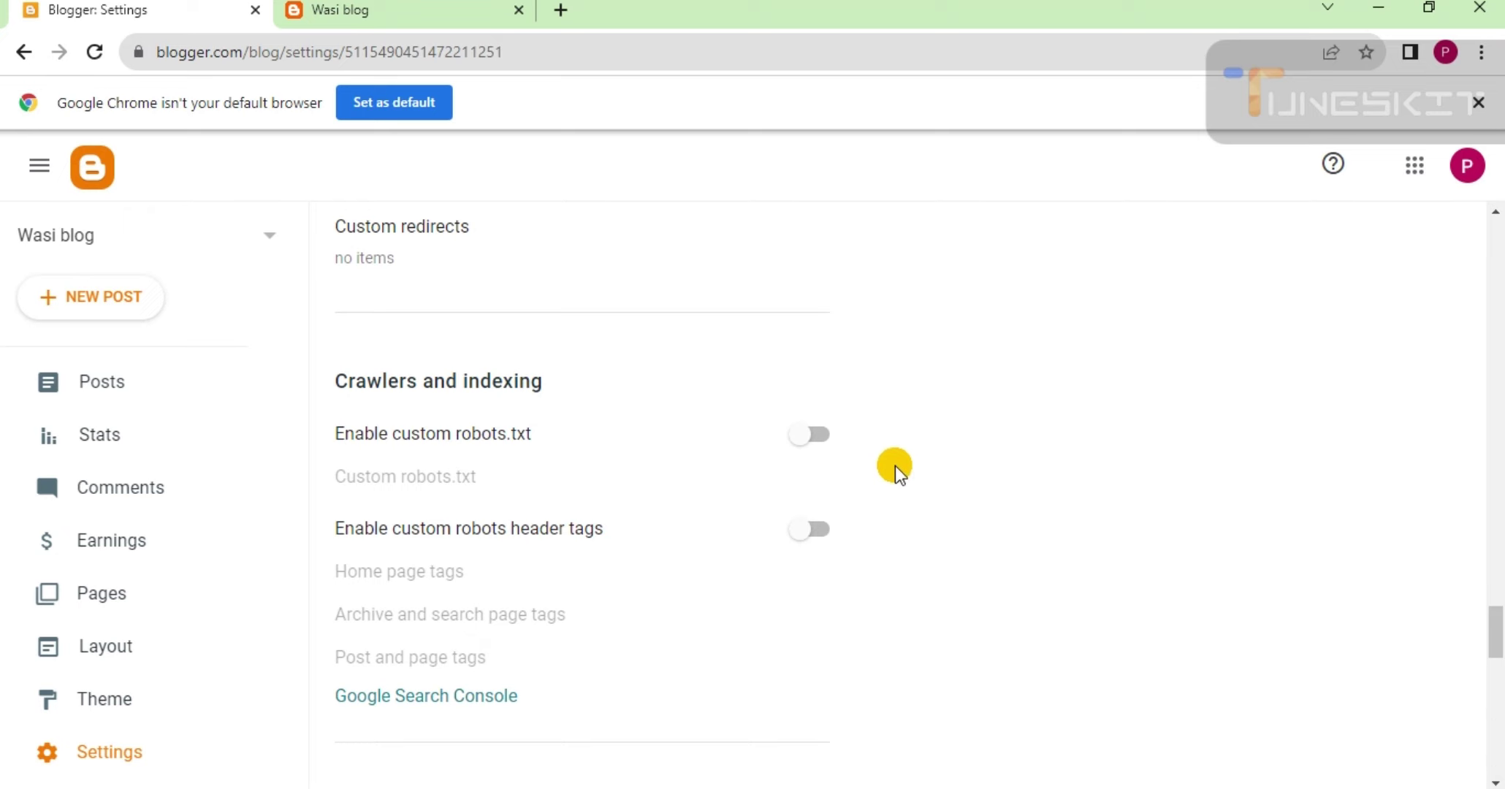
pyautogui.click(817, 432)
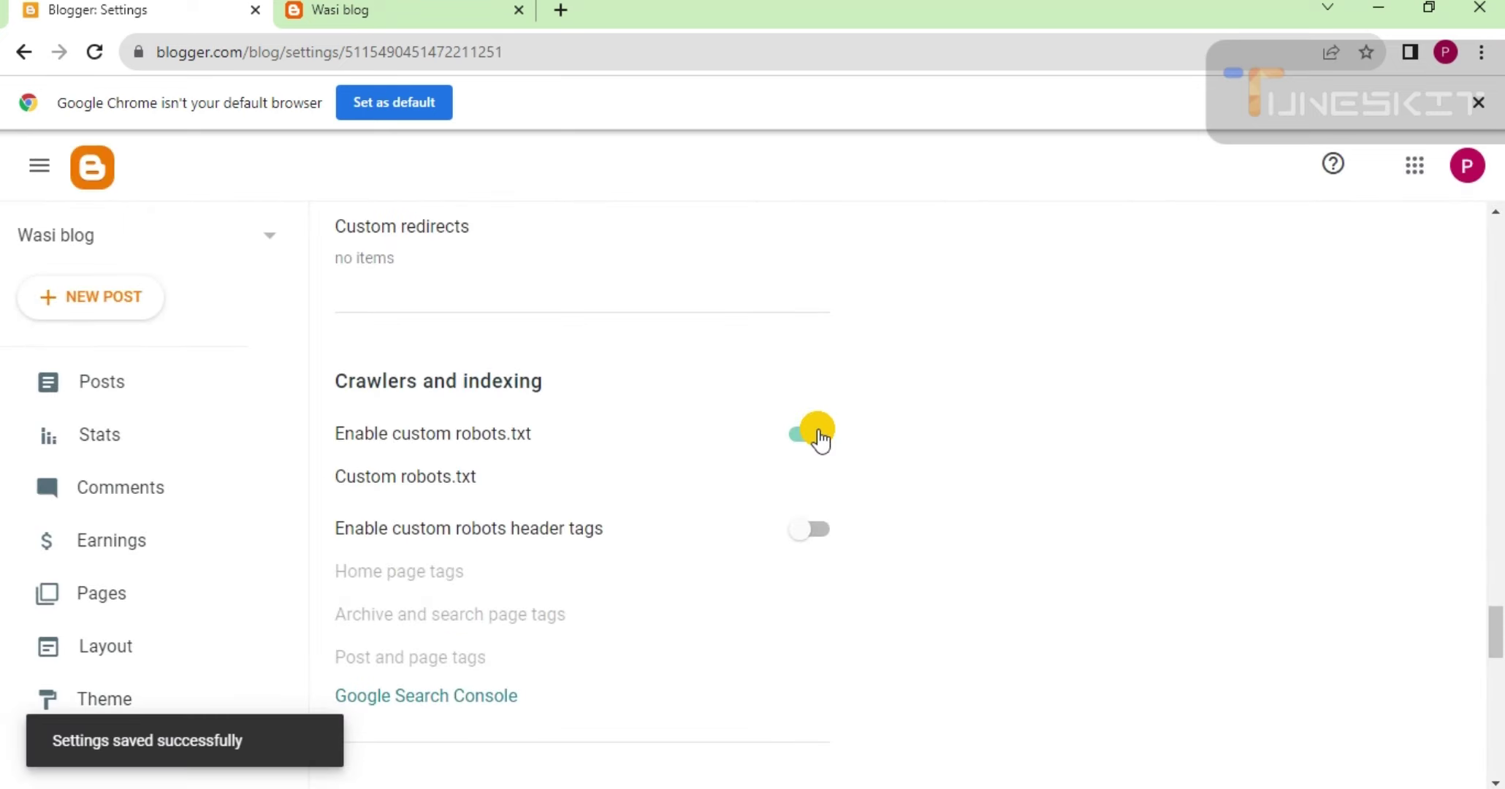
# - Open the custom robots.txt text for editing and copy the live blog's address from its browser tab
pyautogui.click(420, 482)
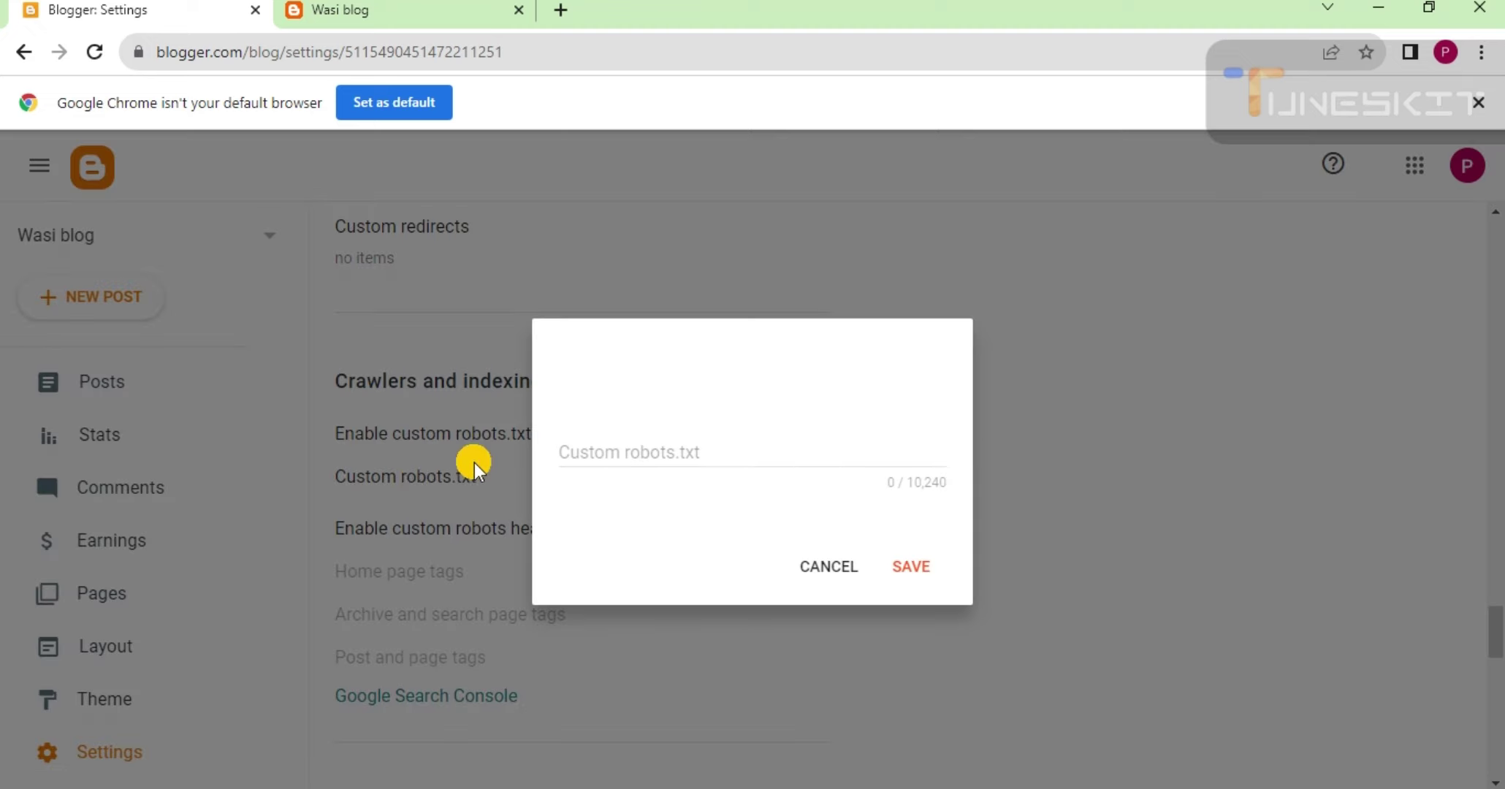
pyautogui.click(600, 462)
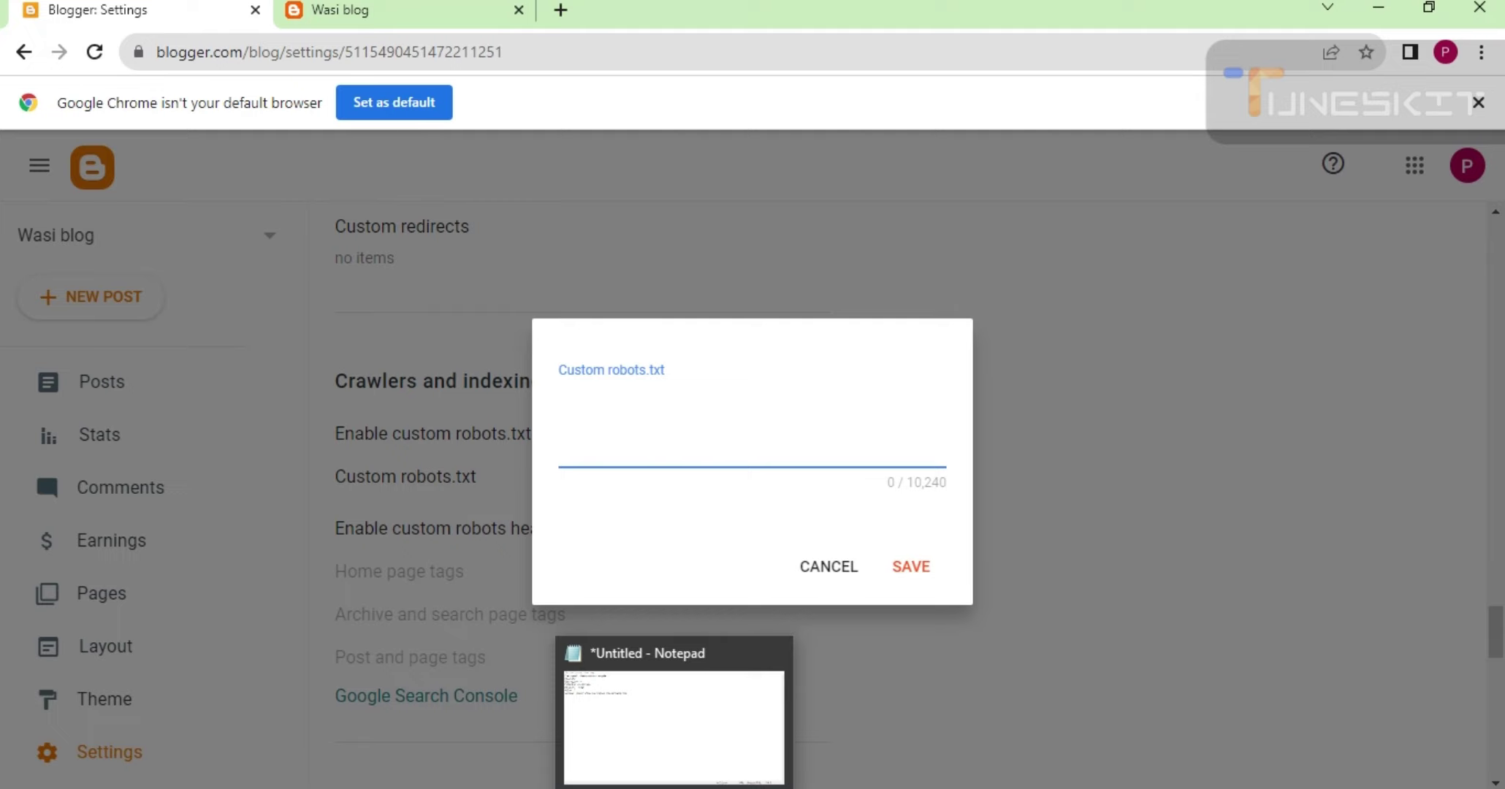
pyautogui.click(674, 788)
pyautogui.hotkey('alt', 'Tab')
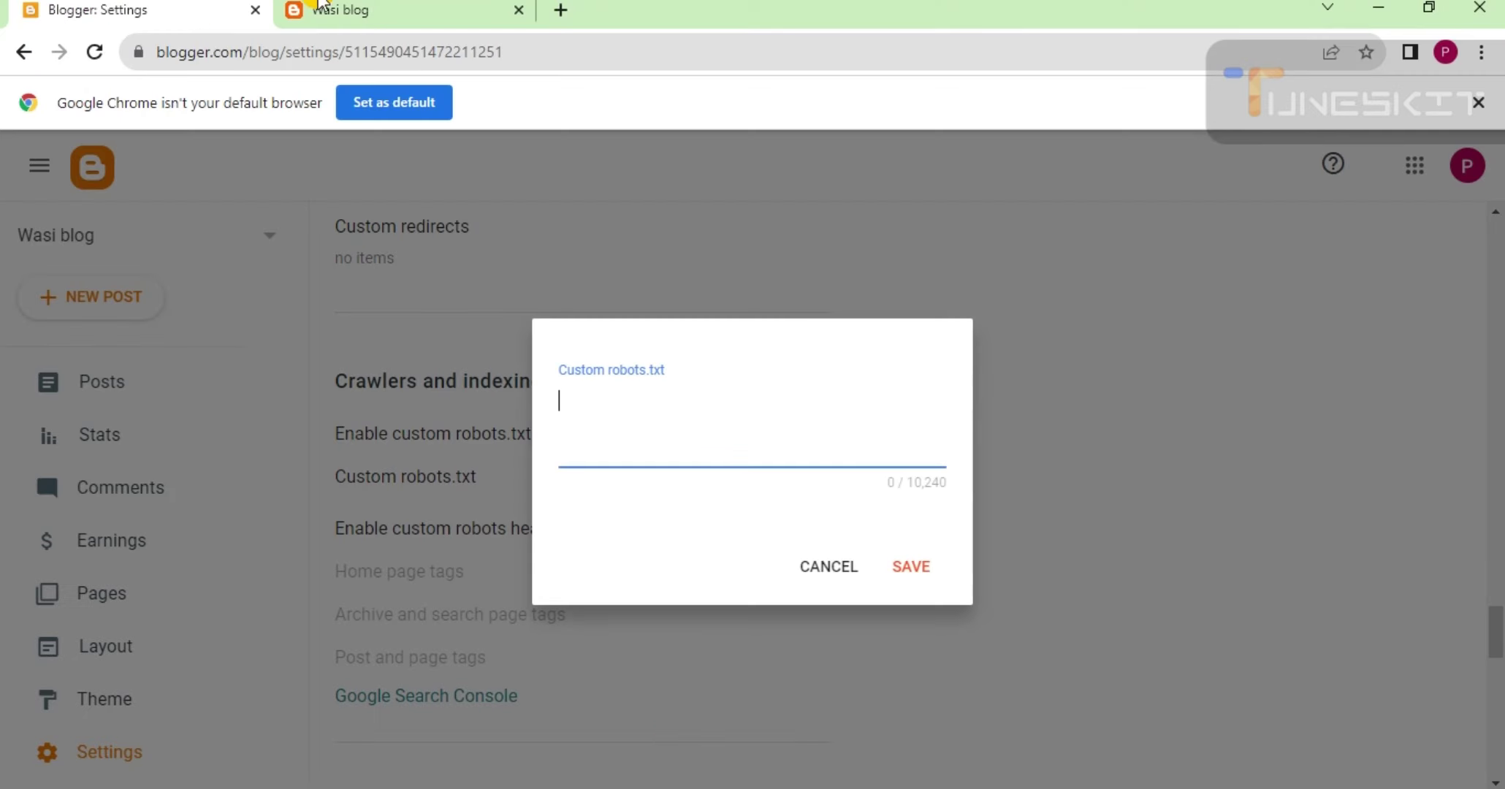
pyautogui.click(319, 9)
pyautogui.click(296, 59)
pyautogui.hotkey('ctrl', 'c')
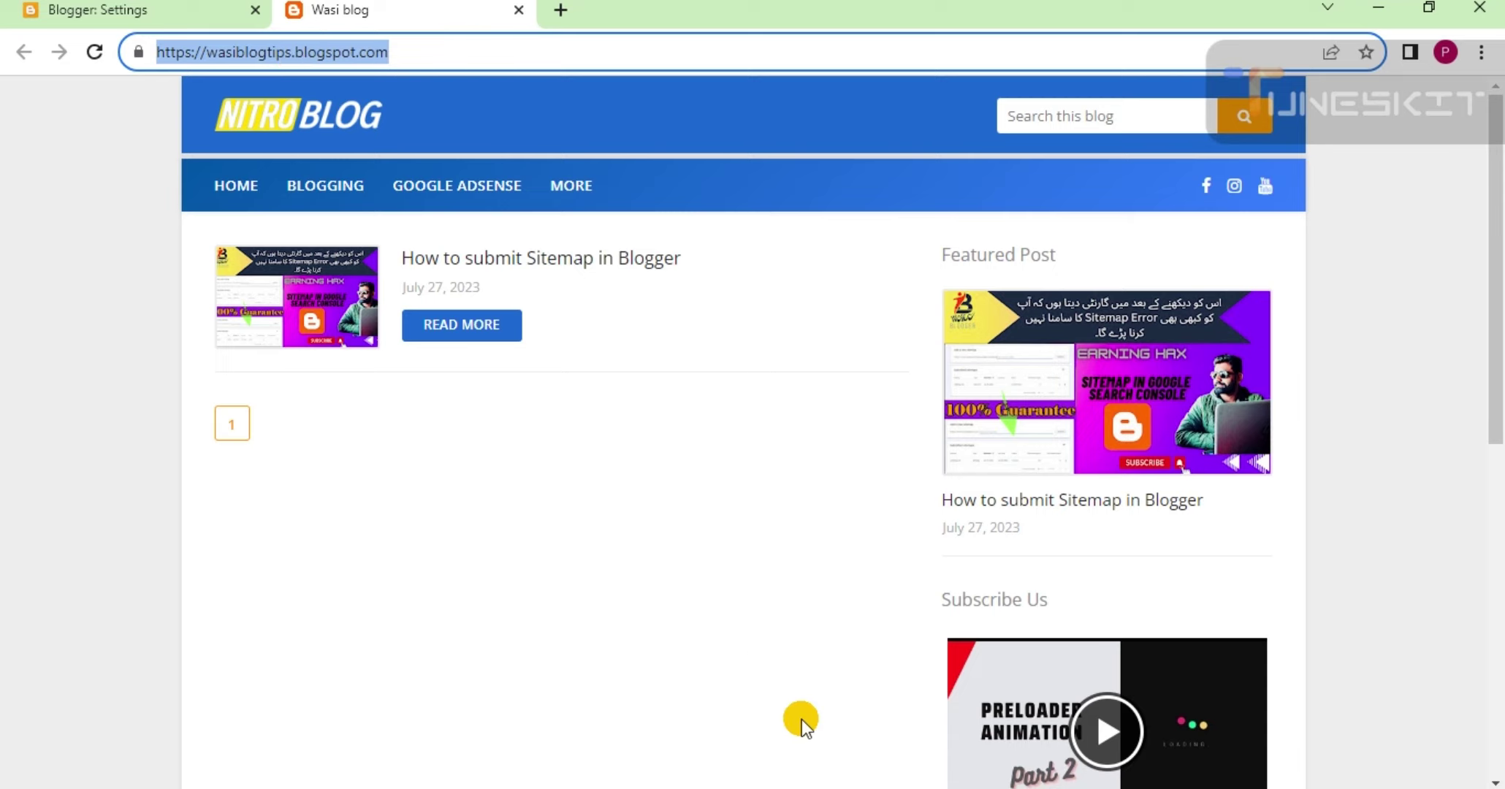
pyautogui.click(672, 787)
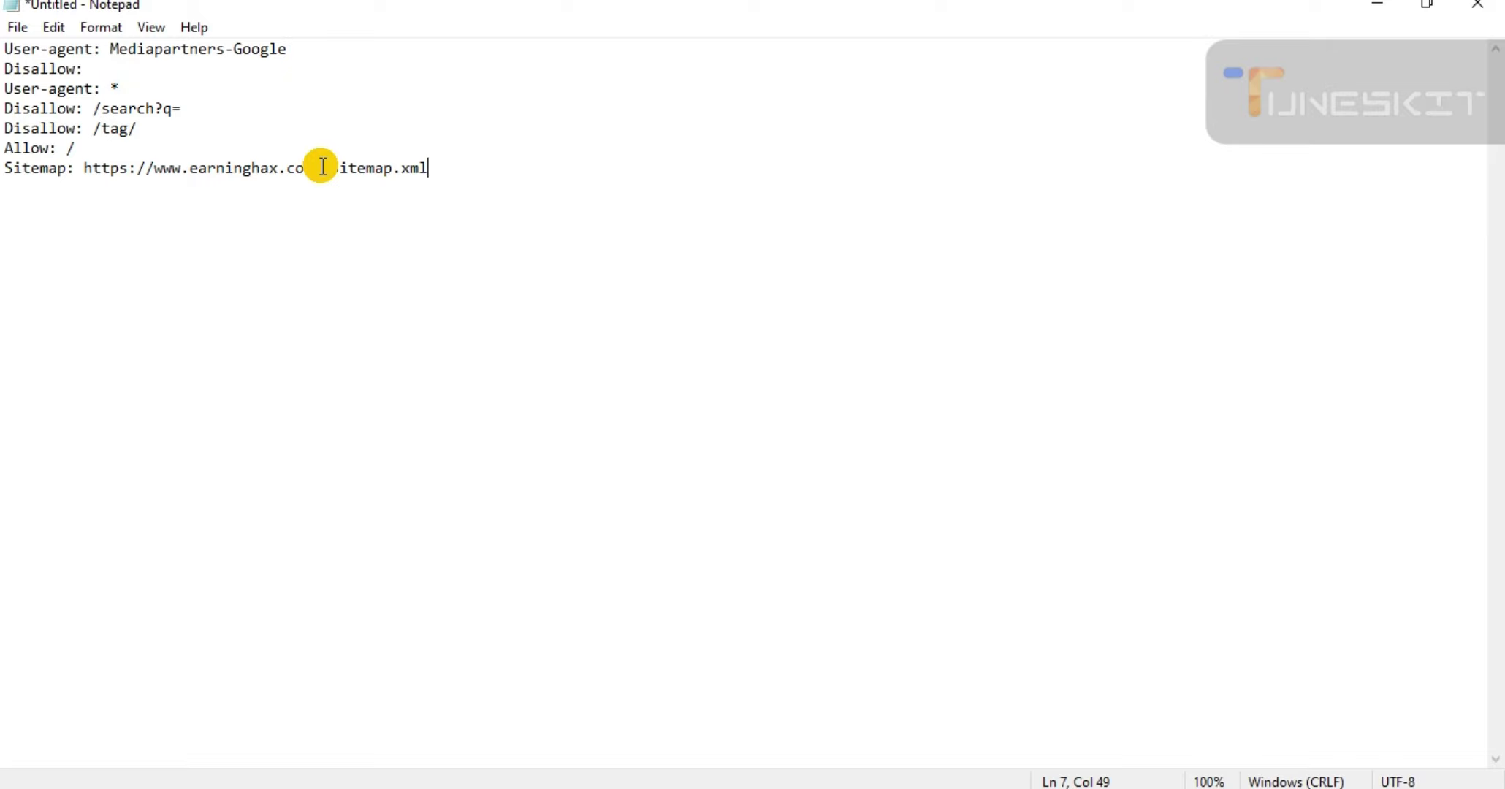
pyautogui.click(323, 167)
pyautogui.press('BackSpace')
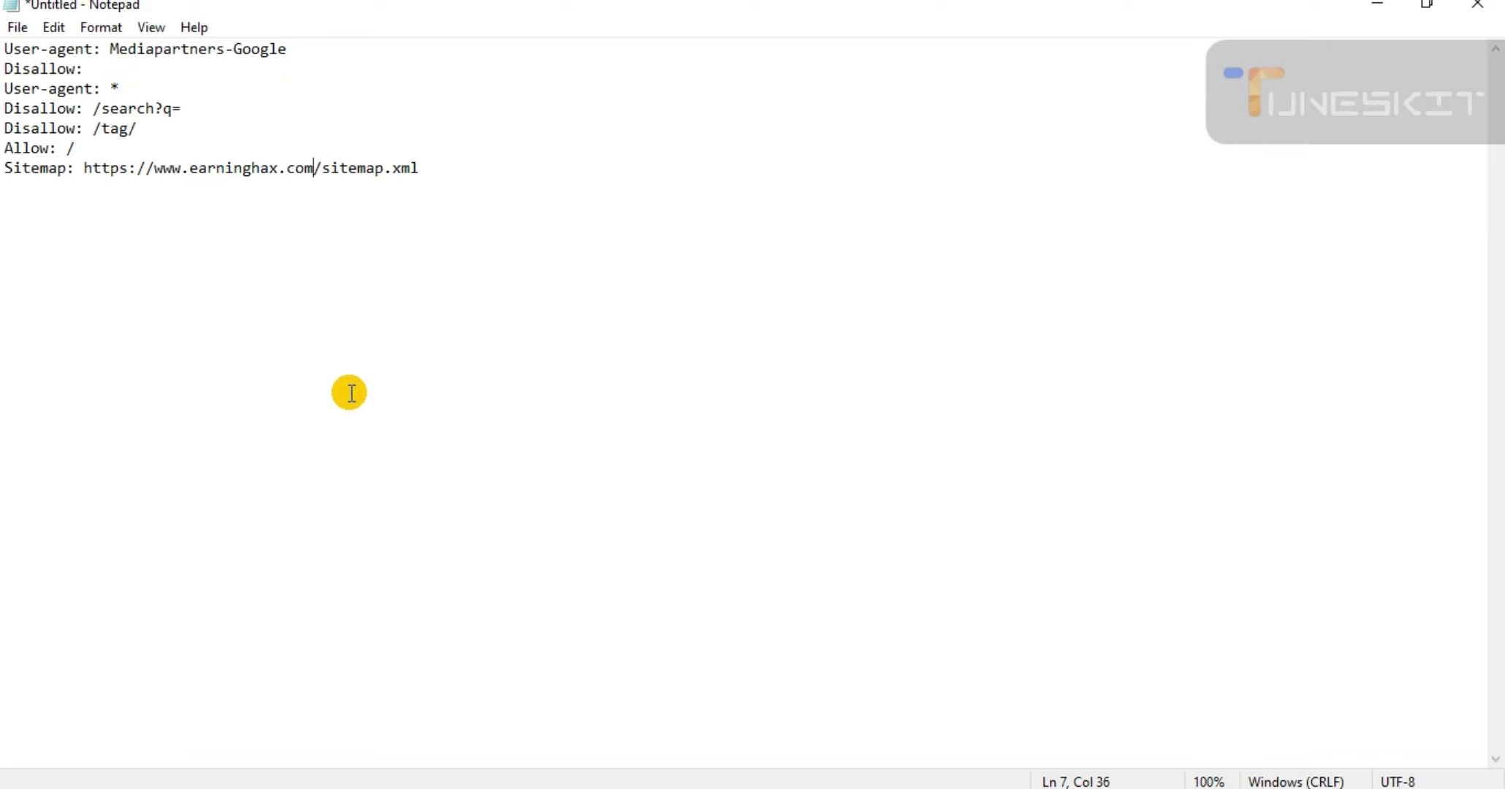
pyautogui.press('BackSpace')
pyautogui.press('BackSpace')
pyautogui.press('BackSpace')
pyautogui.press('BackSpace')
pyautogui.press('BackSpace')
pyautogui.press('BackSpace')
pyautogui.press('BackSpace')
pyautogui.press('BackSpace')
pyautogui.press('BackSpace')
pyautogui.press('BackSpace')
pyautogui.press('BackSpace')
pyautogui.press('BackSpace')
pyautogui.press('BackSpace')
pyautogui.press('BackSpace')
pyautogui.press('BackSpace')
pyautogui.press('BackSpace')
pyautogui.press('BackSpace')
pyautogui.press('BackSpace')
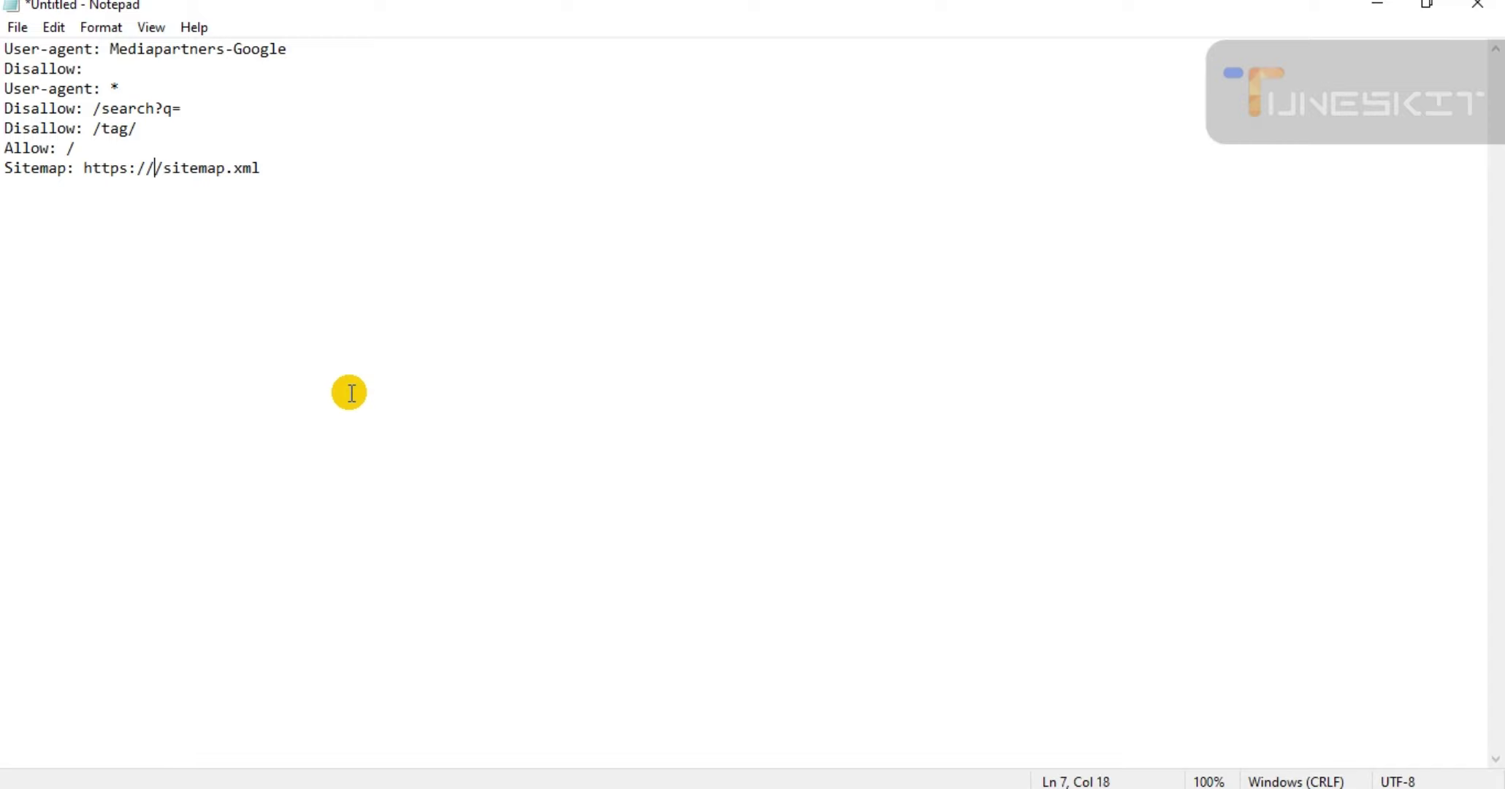
pyautogui.press('BackSpace')
pyautogui.hotkey('ctrl', 'v')
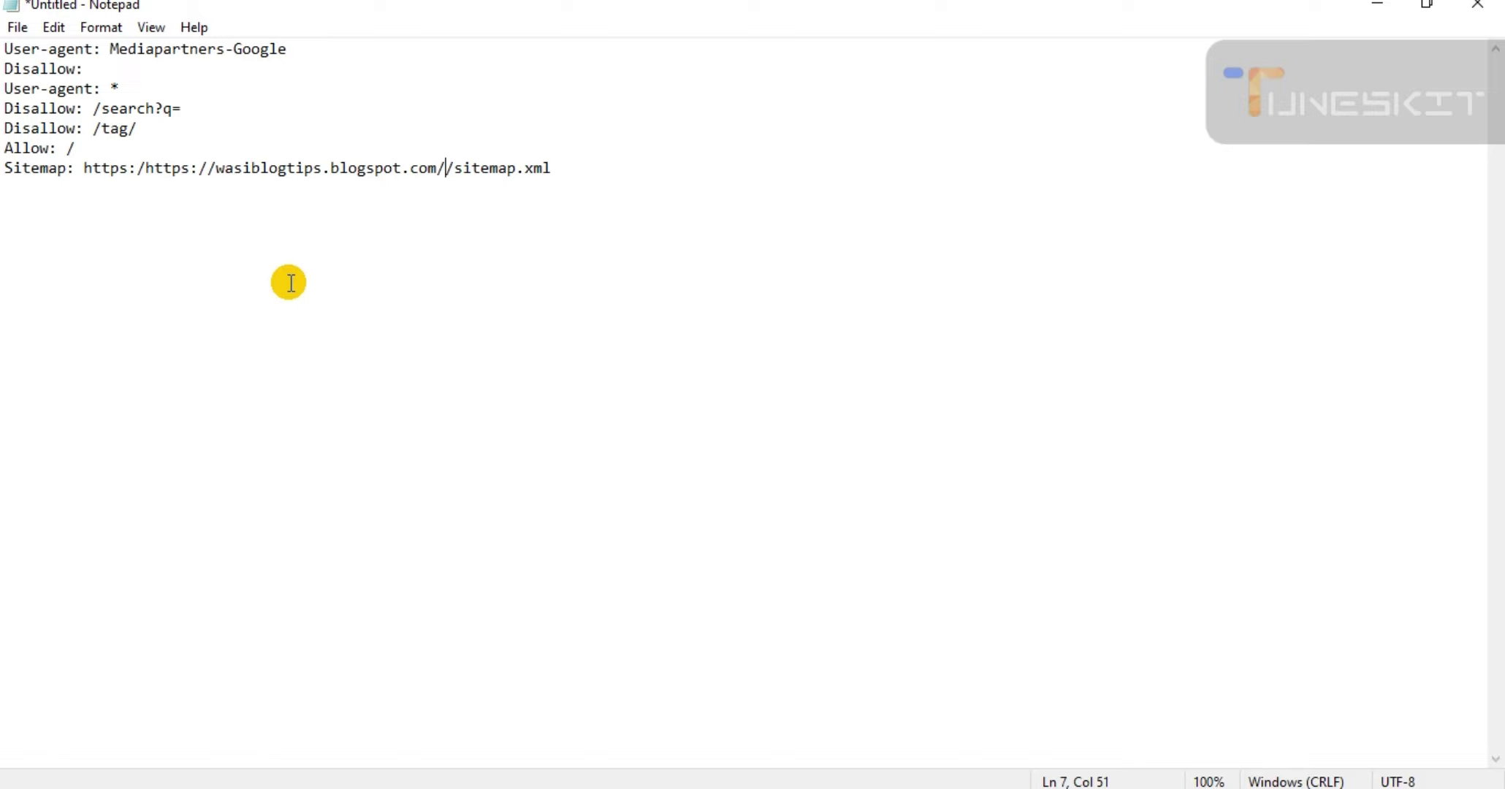
# - Copy the whole robots.txt draft from Notepad into Blogger's custom robots.txt field and save it
pyautogui.hotkey('ctrl', 'a')
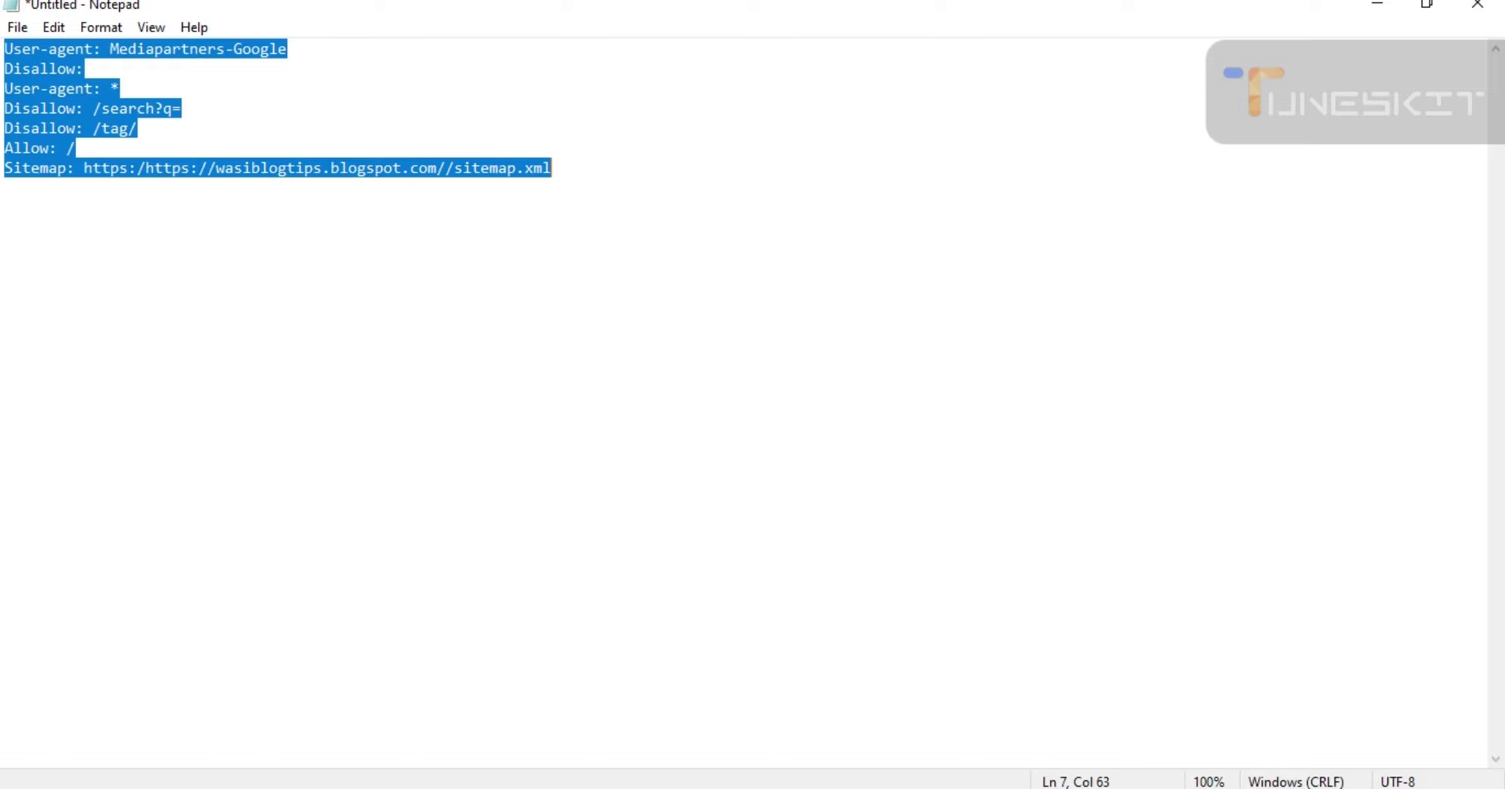
pyautogui.hotkey('alt', 'Tab')
pyautogui.click(88, 9)
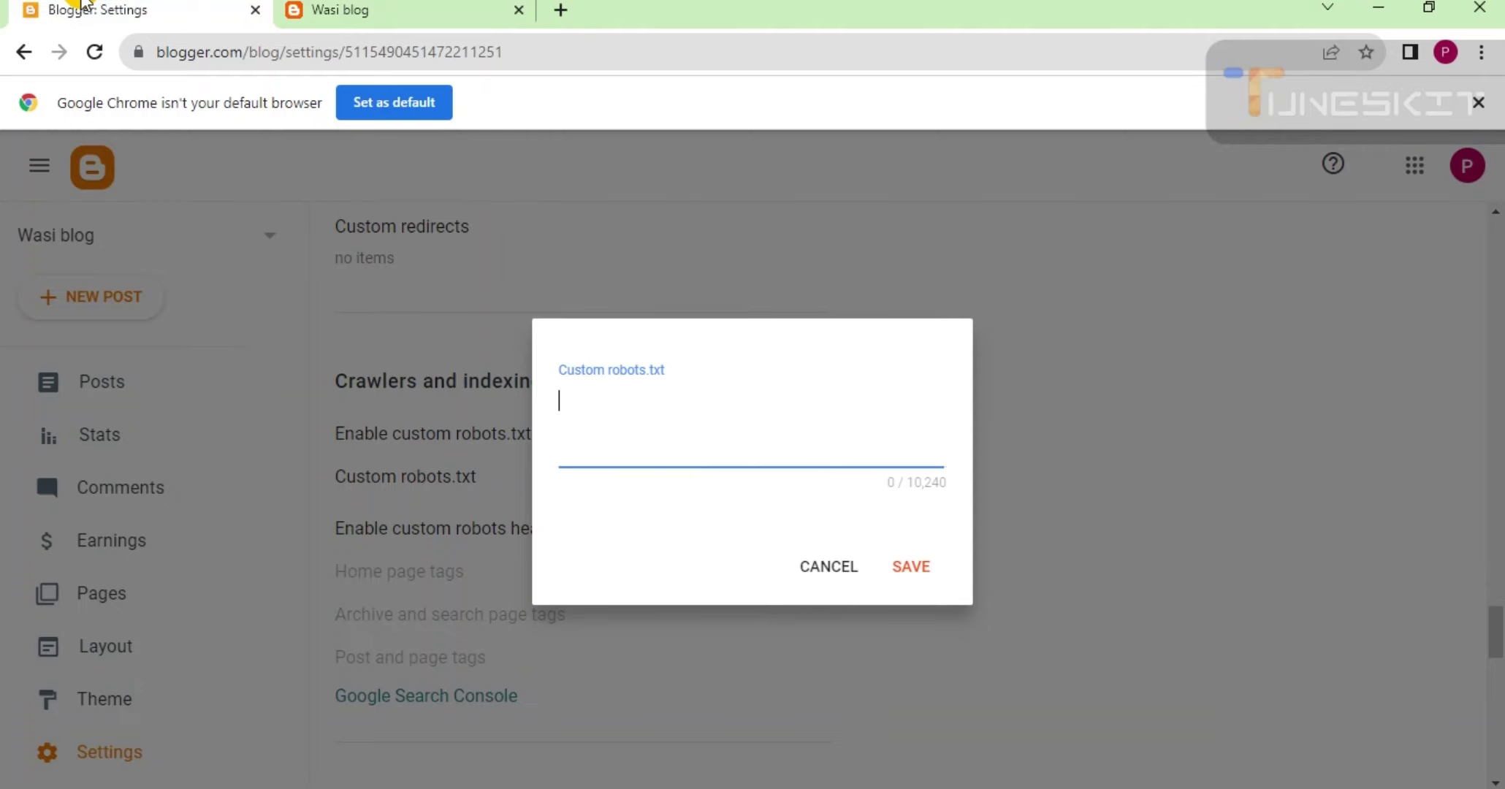
pyautogui.hotkey('ctrl', 'v')
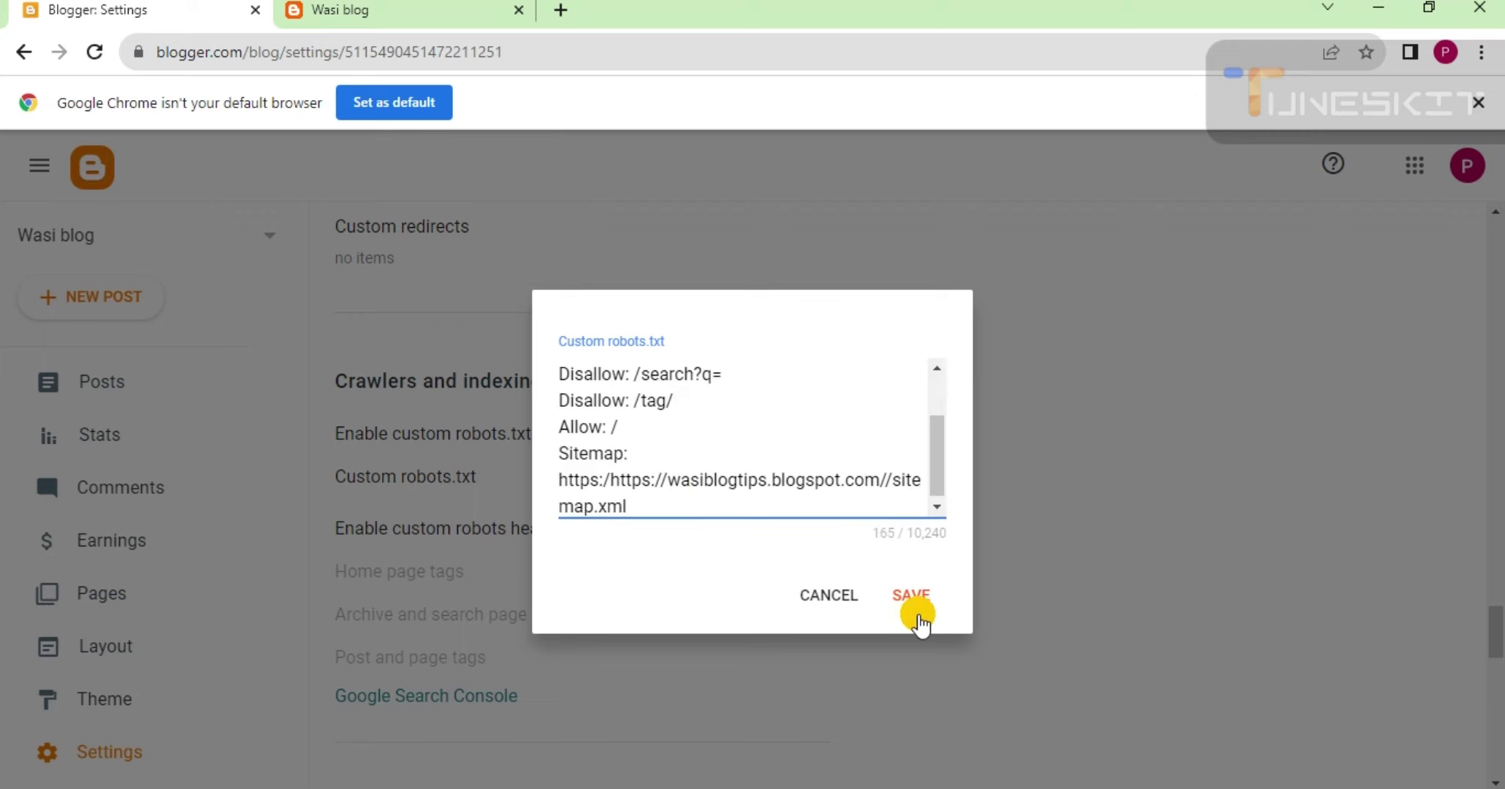
pyautogui.click(917, 594)
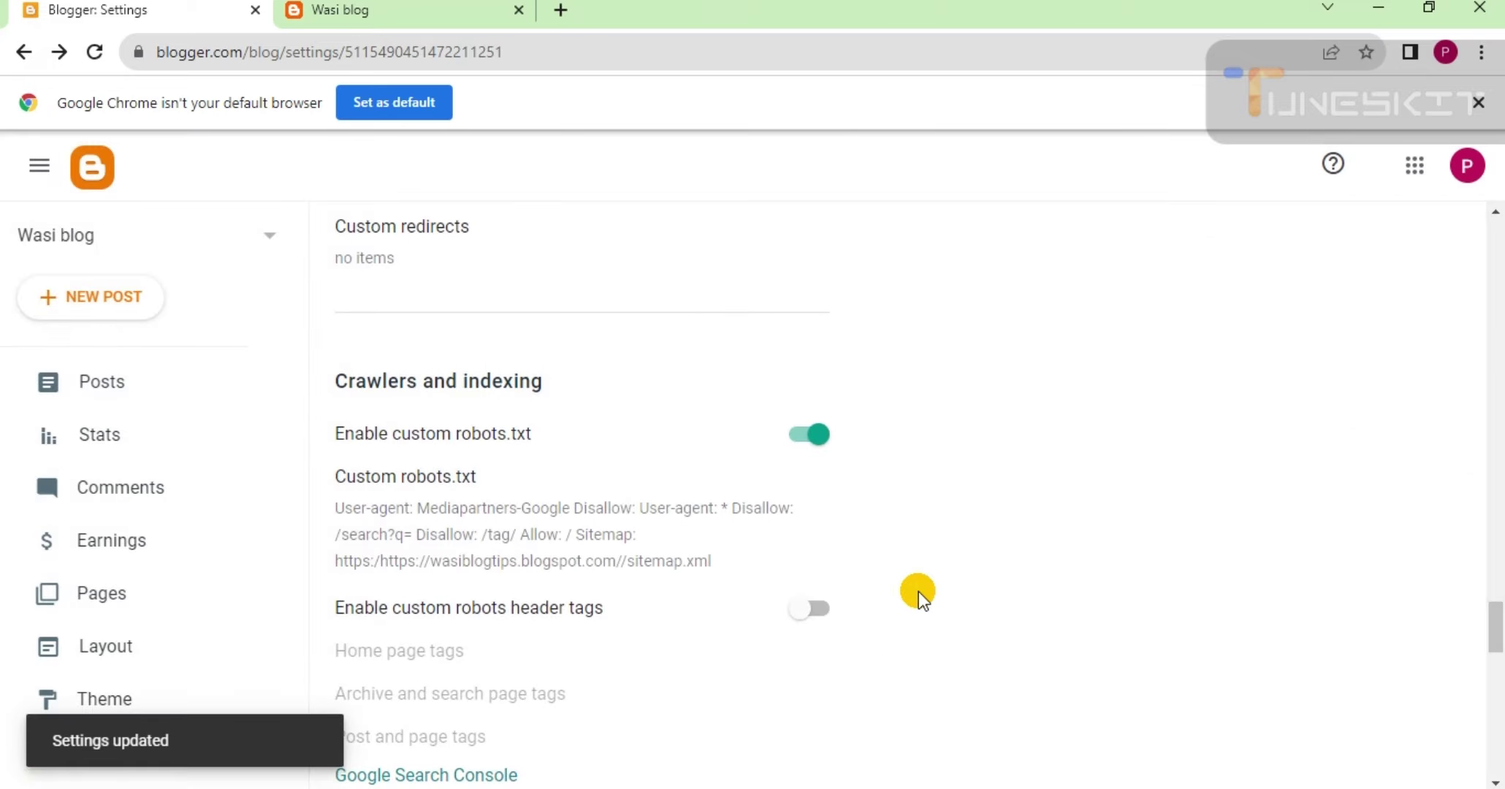
# - Open Google Search Console from the blog's Crawlers and indexing settings
pyautogui.scroll(-1, 557, 423)
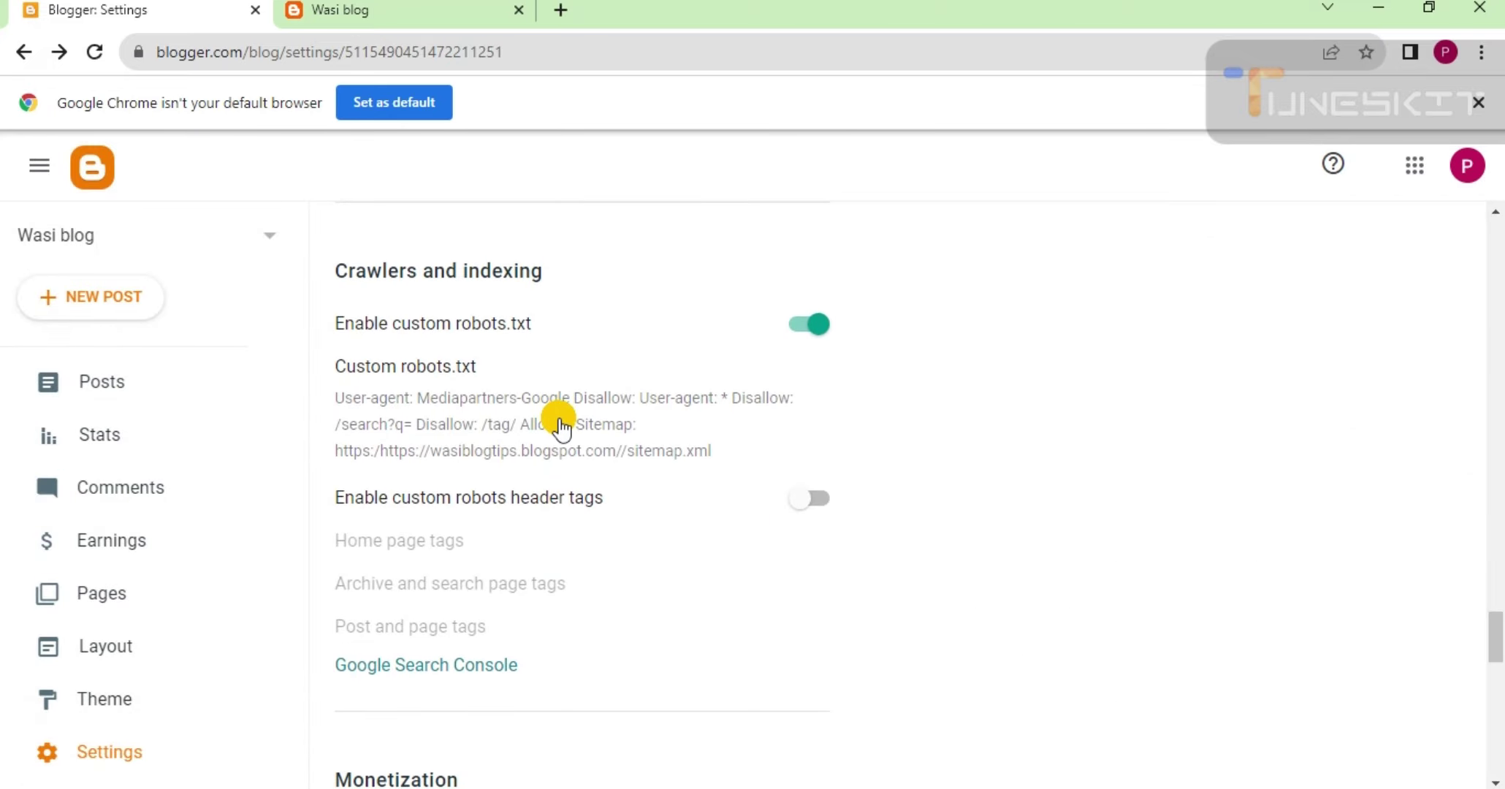
pyautogui.scroll(-1, 526, 475)
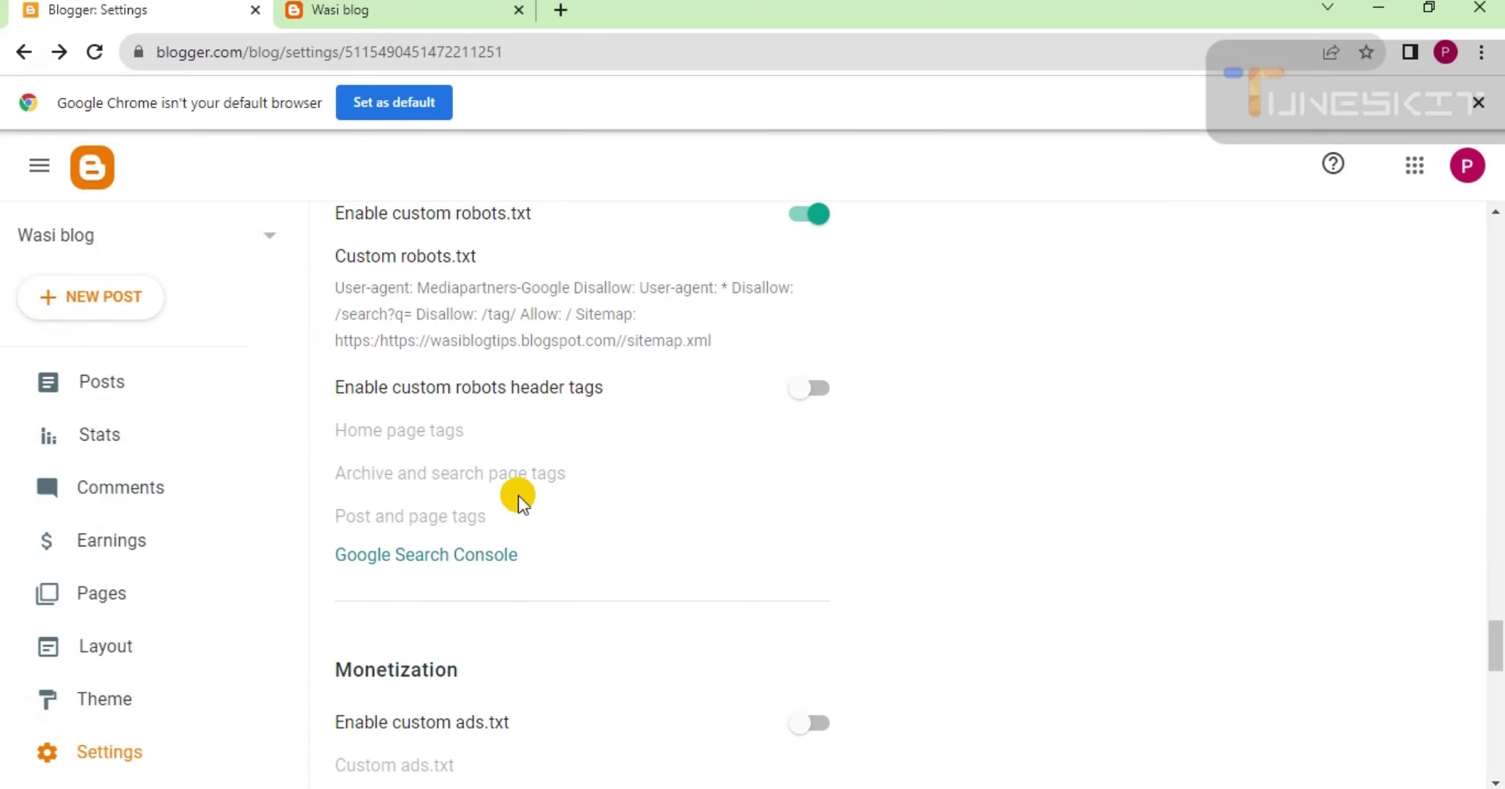
pyautogui.click(396, 557)
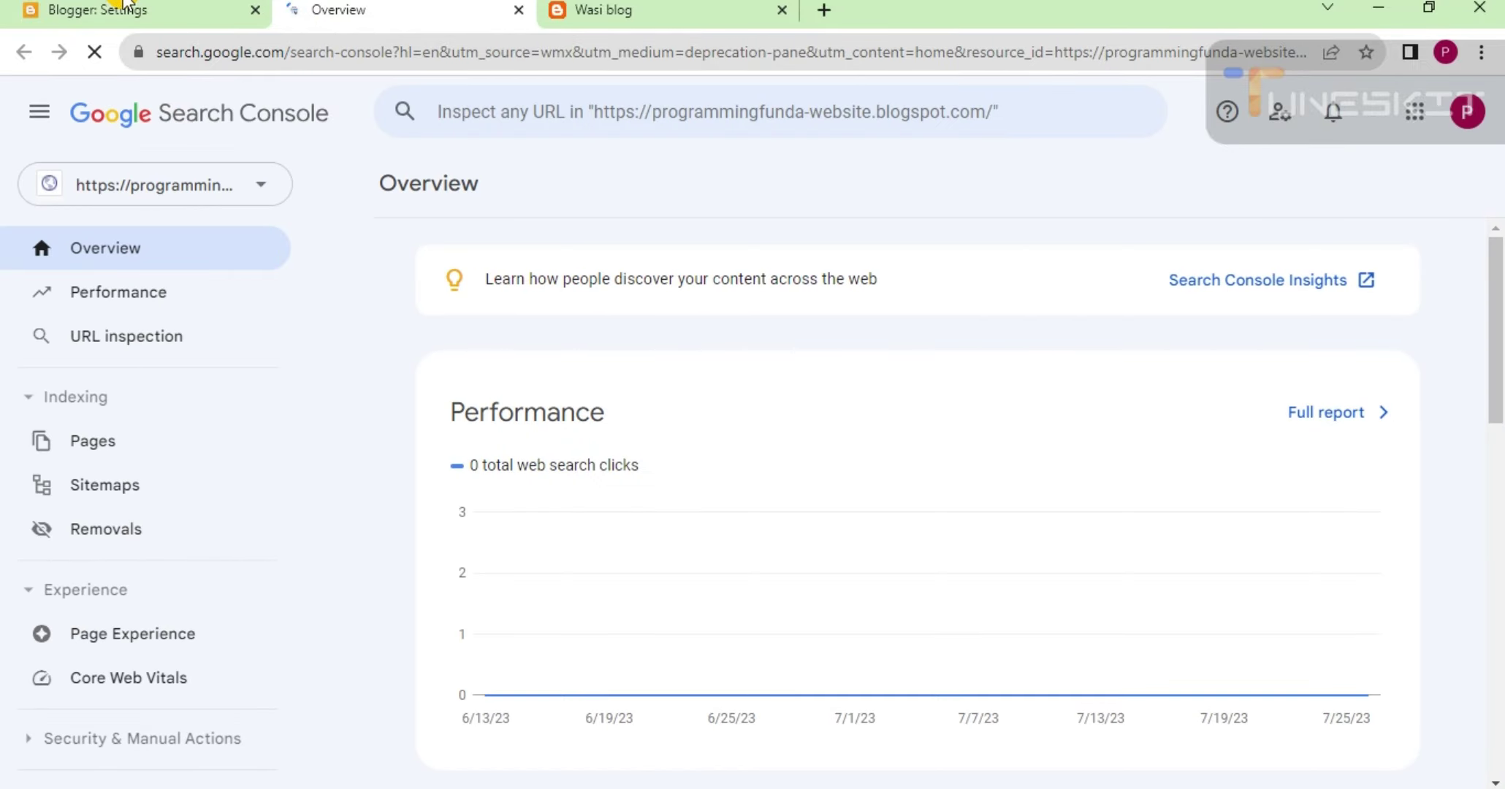
pyautogui.click(149, 10)
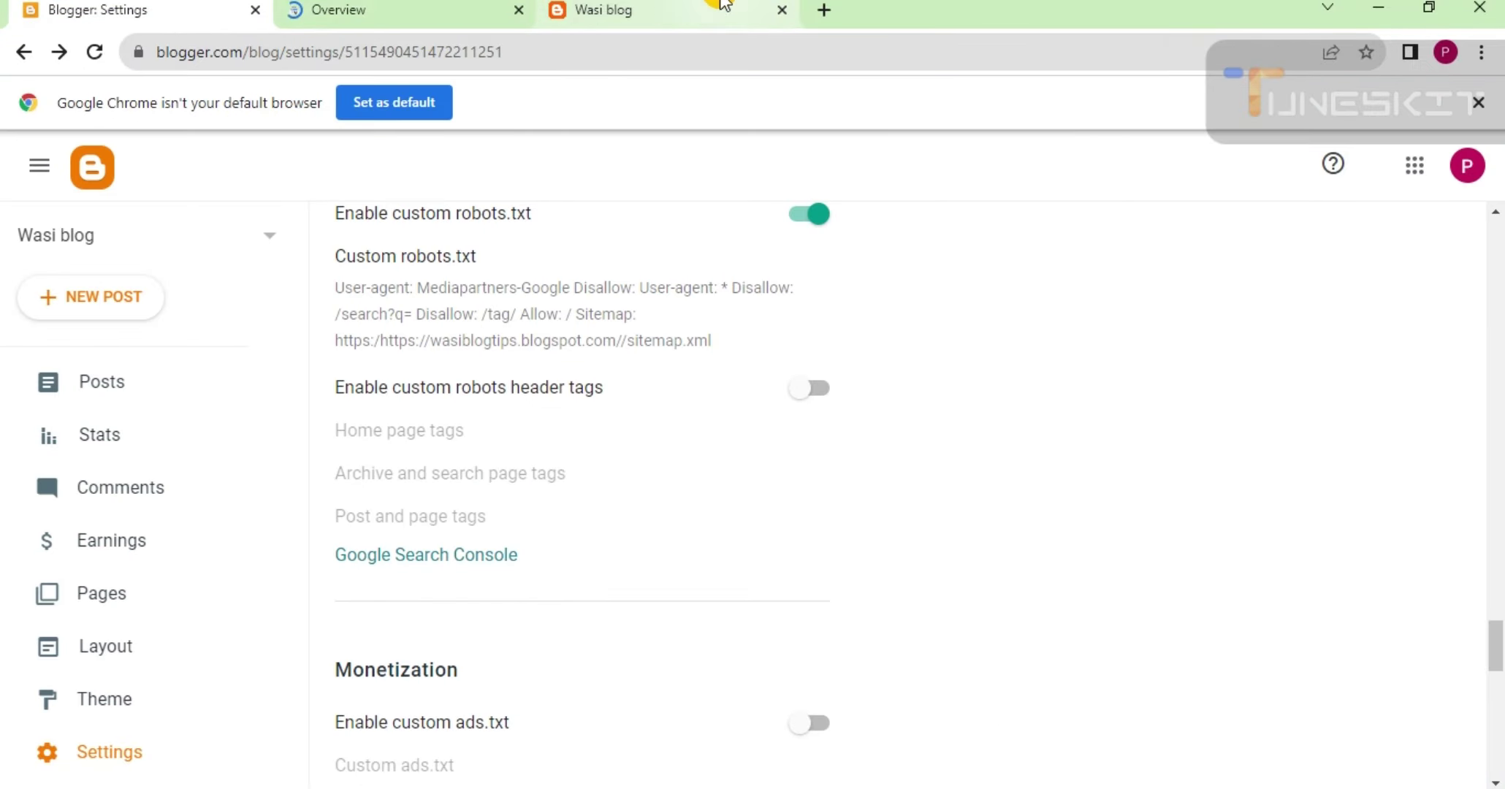
pyautogui.click(604, 10)
pyautogui.click(396, 17)
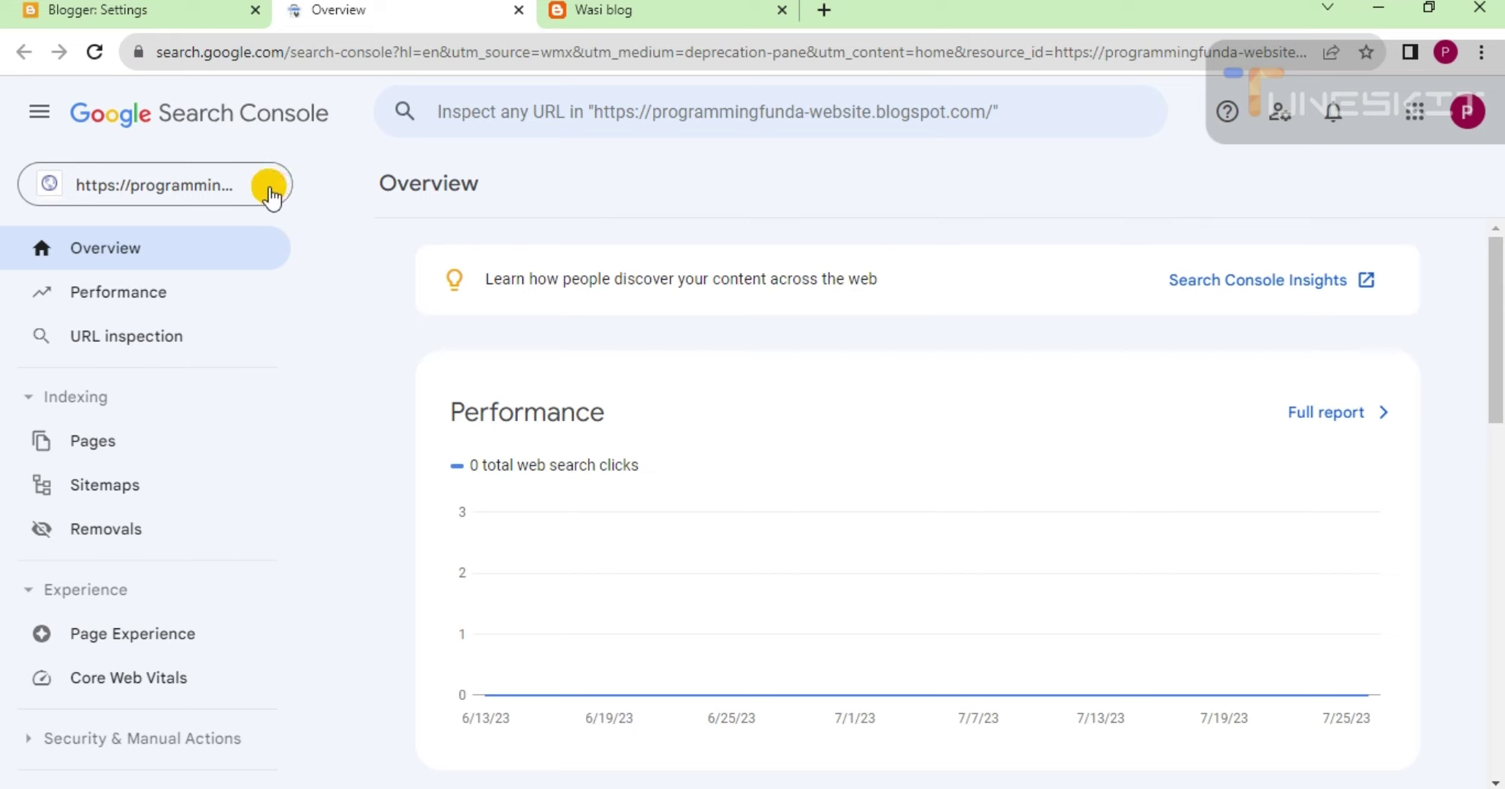
pyautogui.click(269, 194)
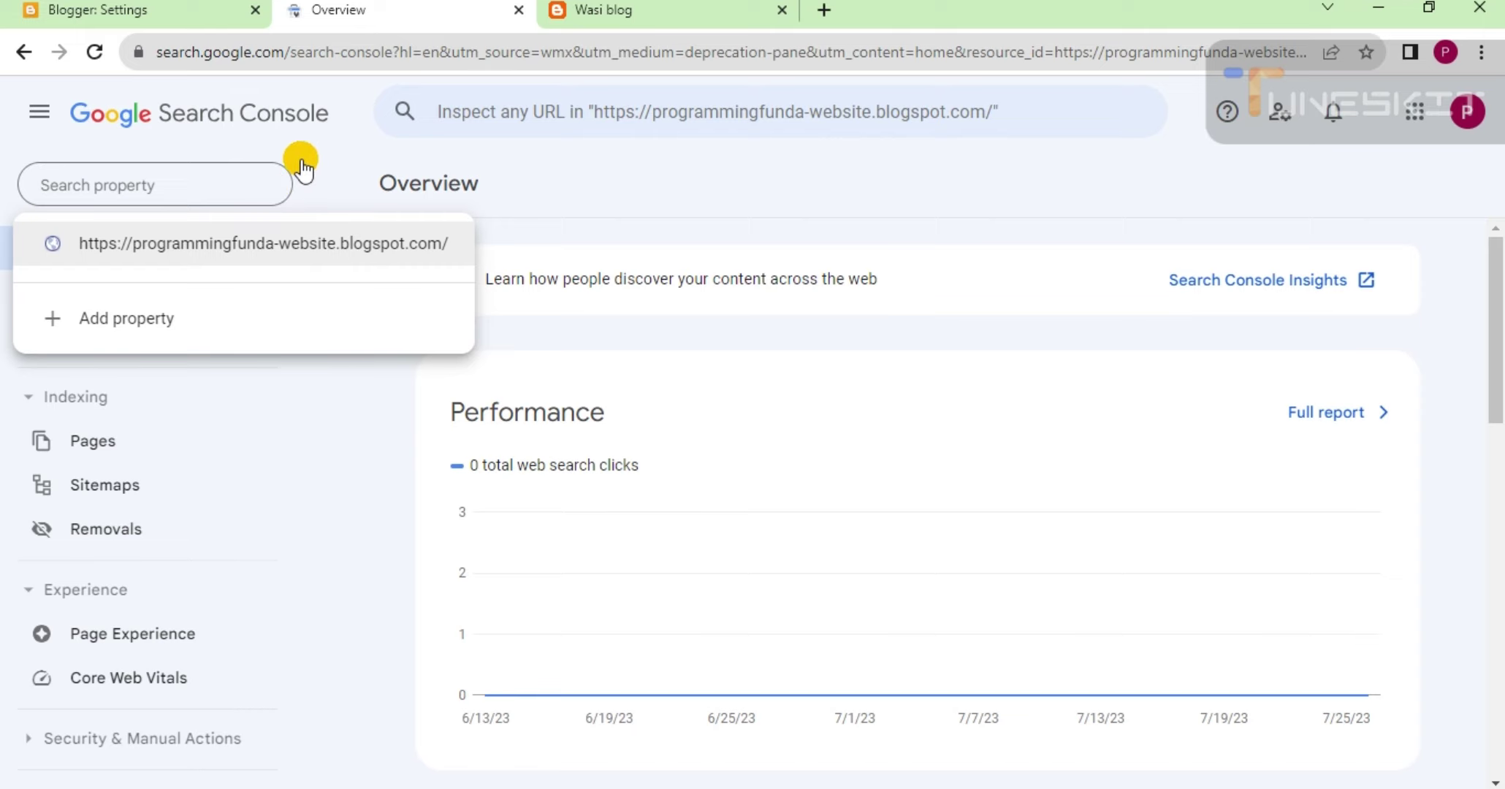
pyautogui.click(326, 168)
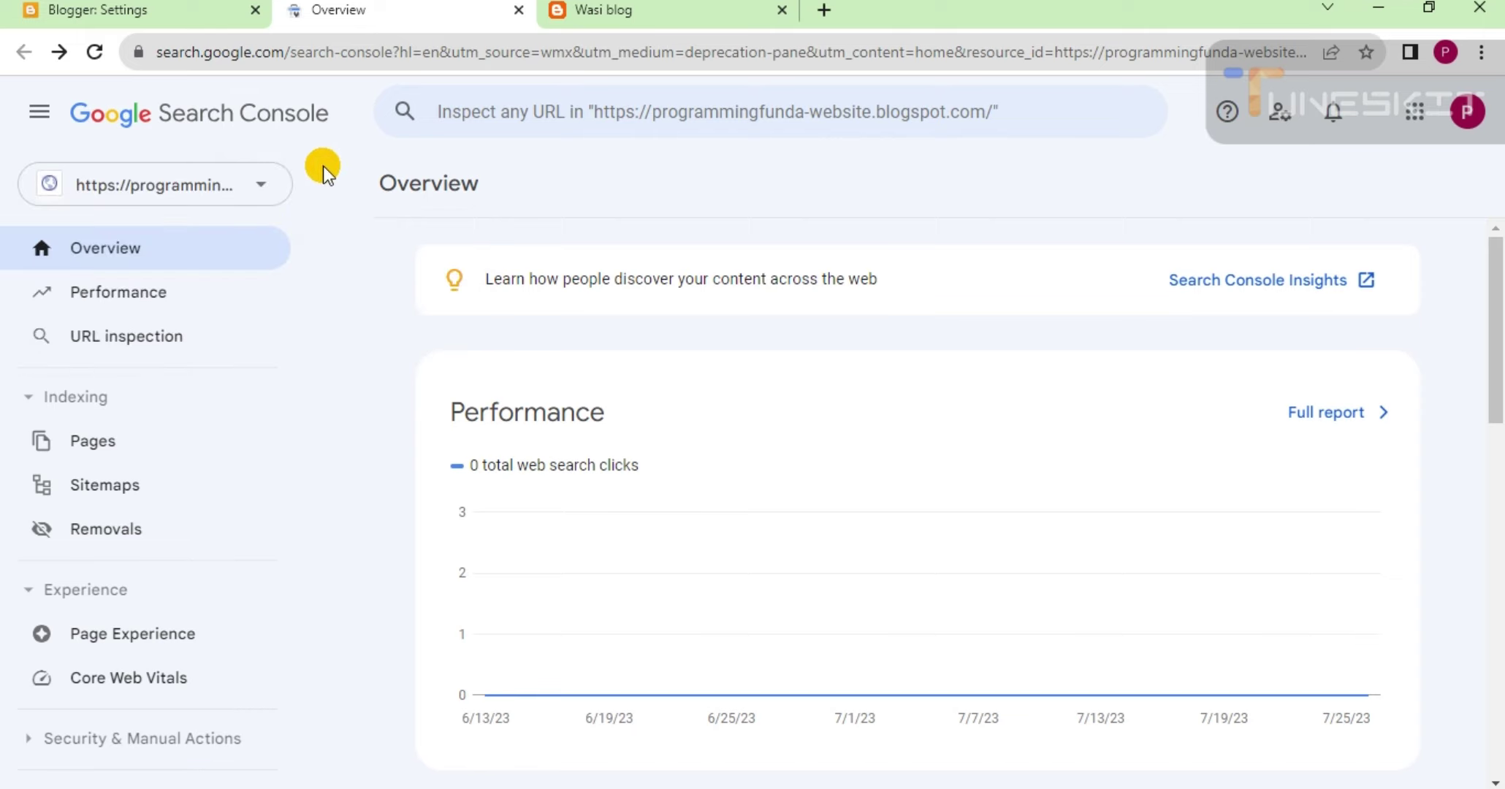
pyautogui.scroll(-2, 395, 285)
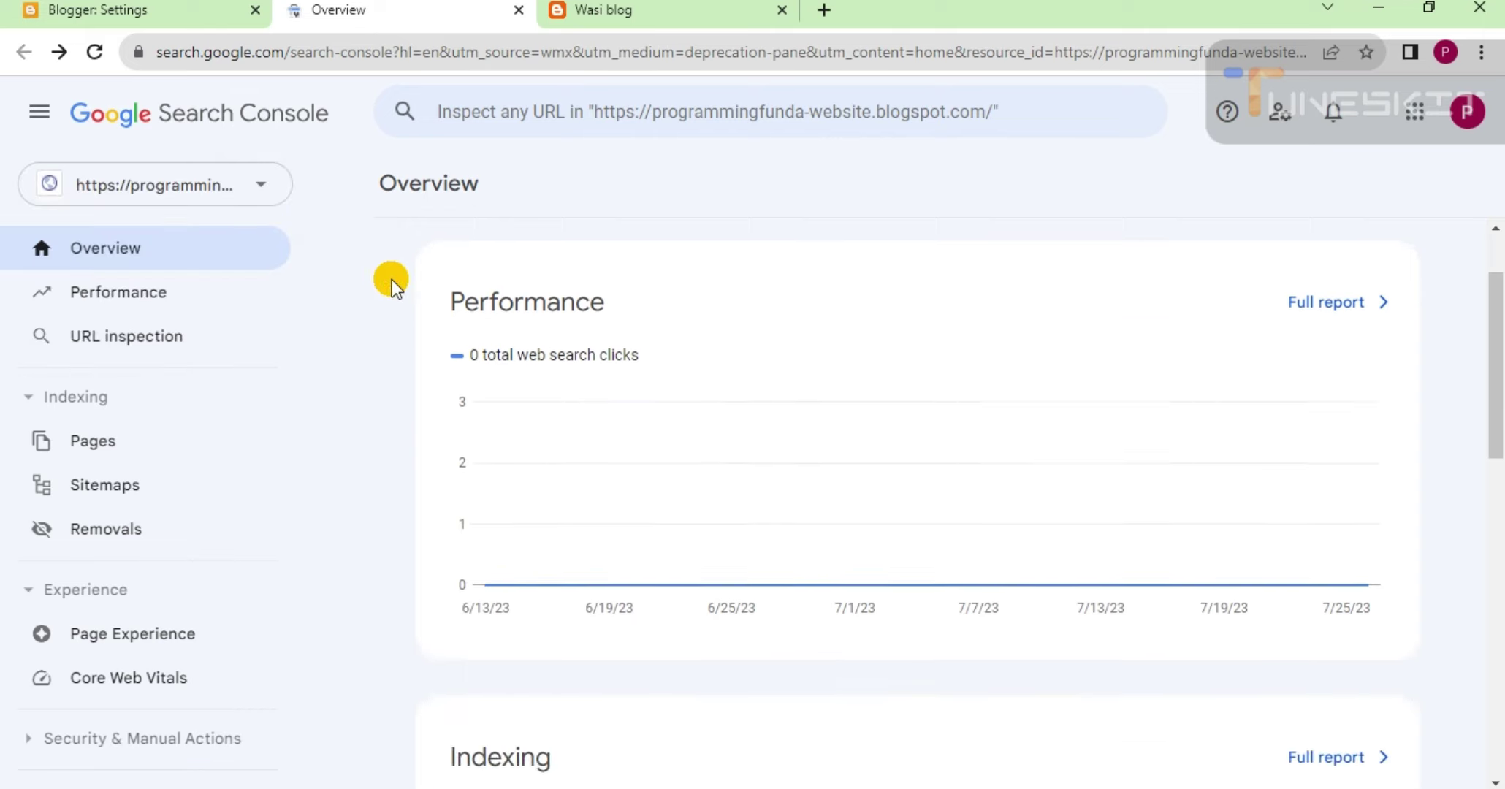
pyautogui.scroll(2, 395, 285)
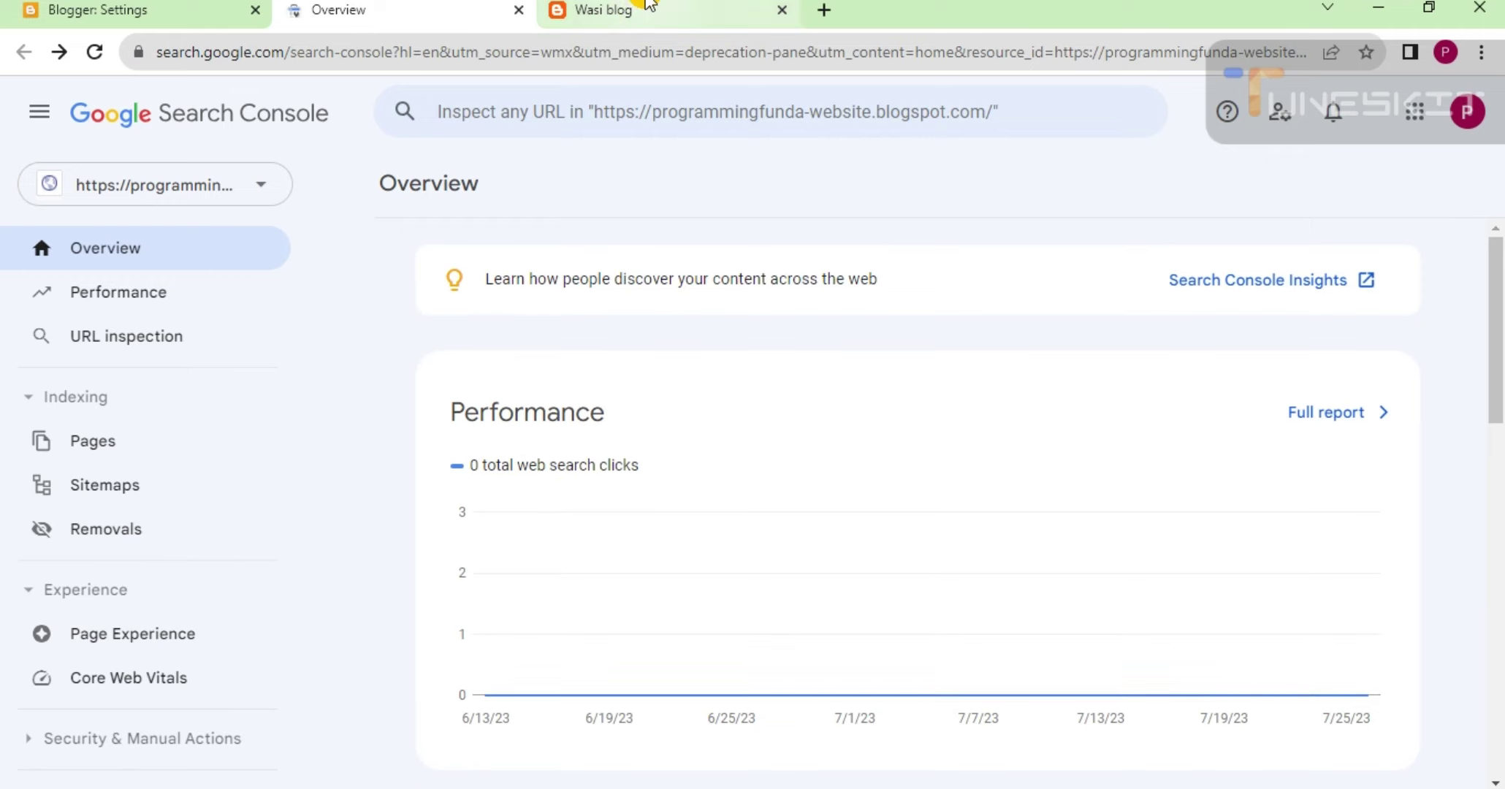
# - Move the Search Console browser tab behind the blog's tab and reload the Search Console page
pyautogui.moveTo(416, 17); pyautogui.dragTo(630, 33)
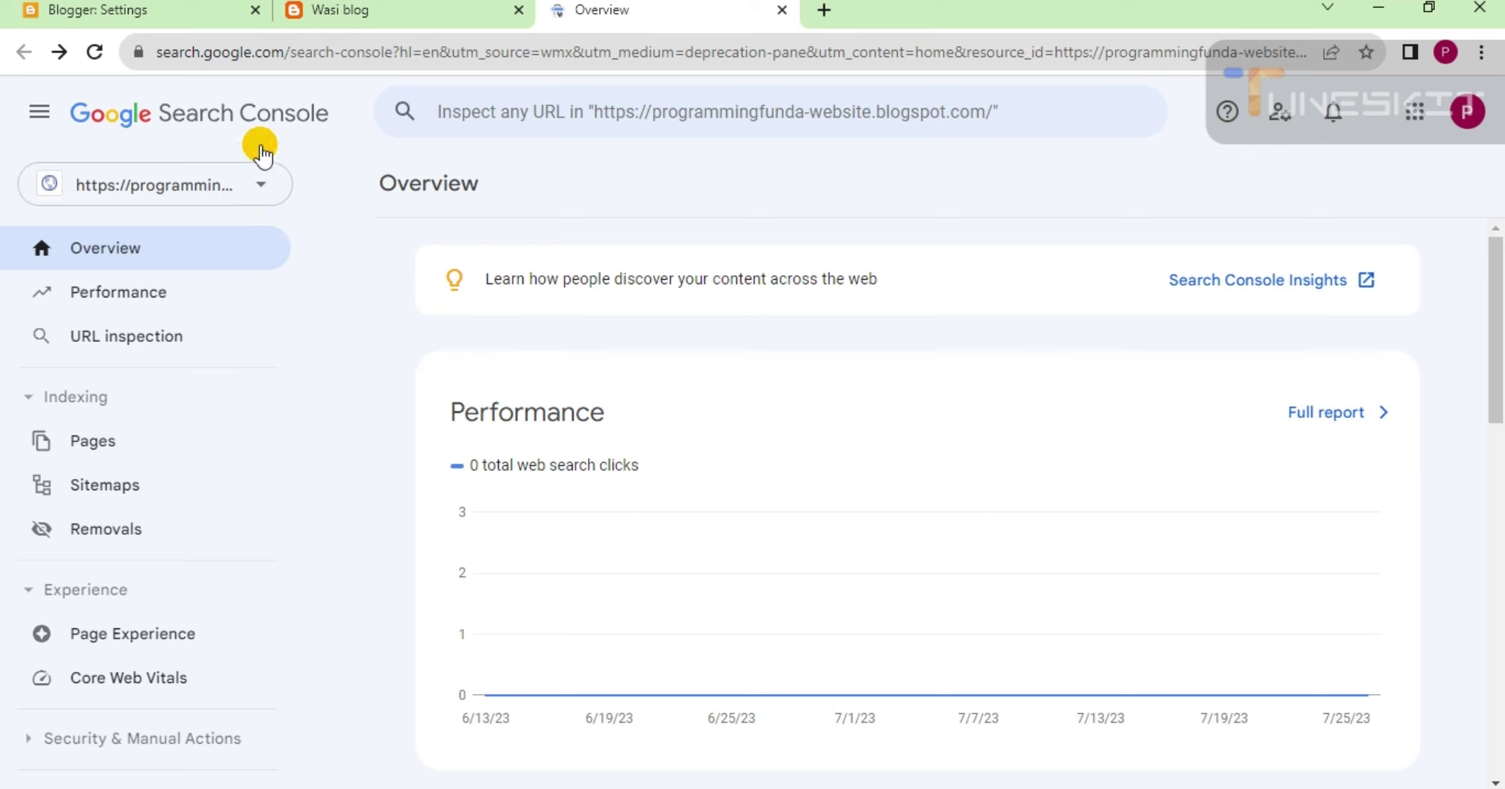
pyautogui.click(228, 199)
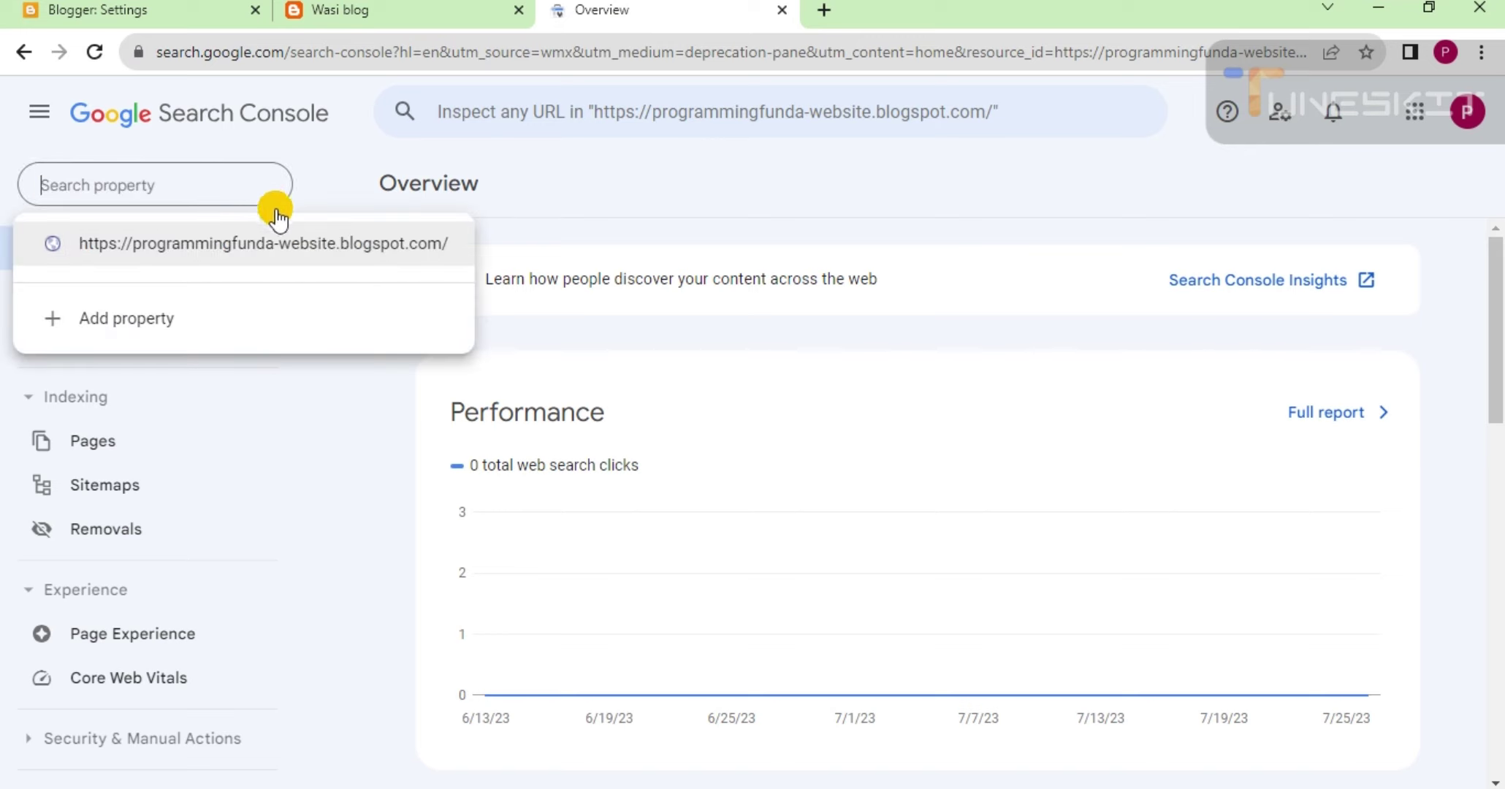
pyautogui.click(311, 173)
pyautogui.click(91, 53)
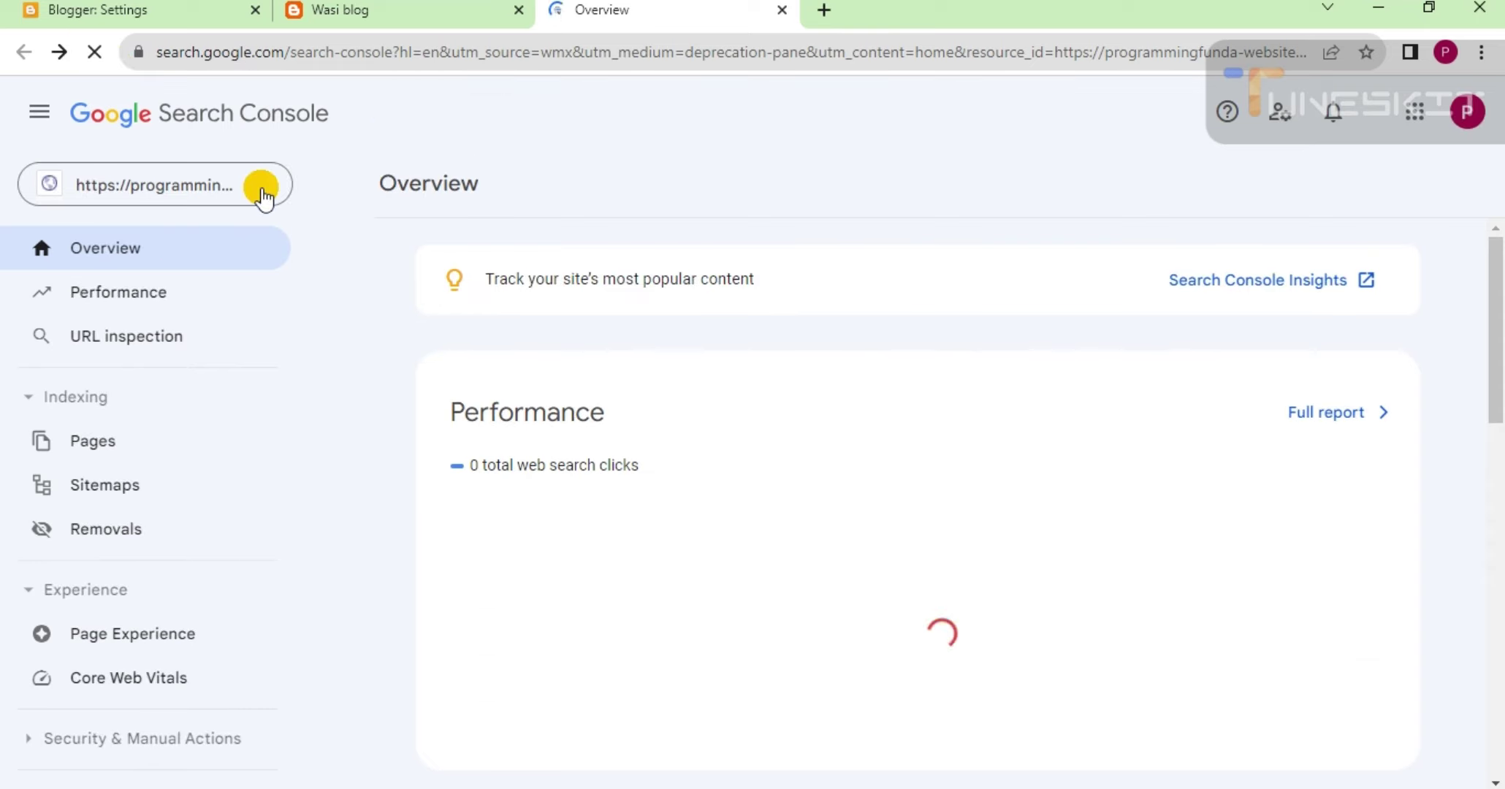
pyautogui.click(260, 188)
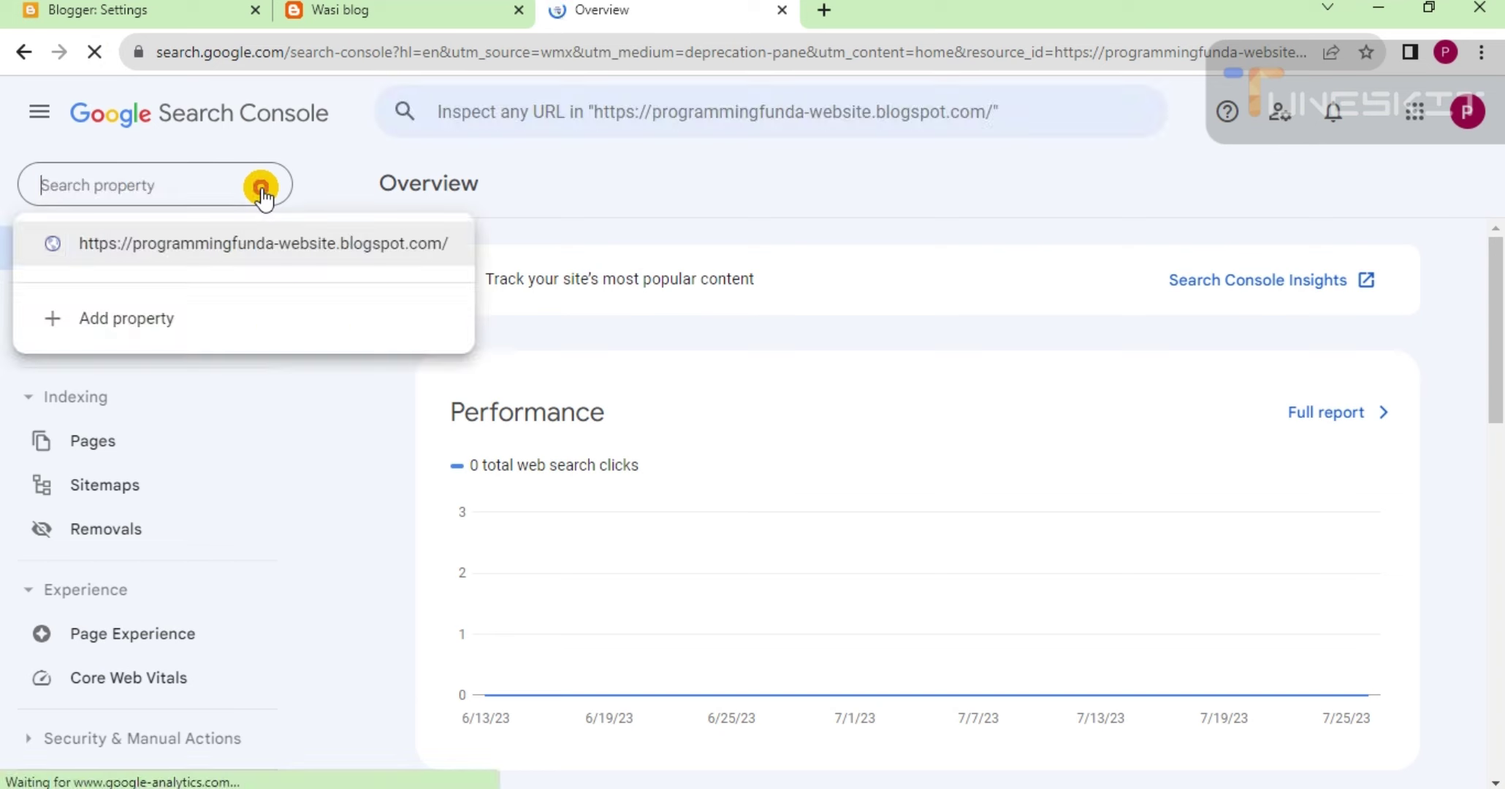
pyautogui.click(106, 315)
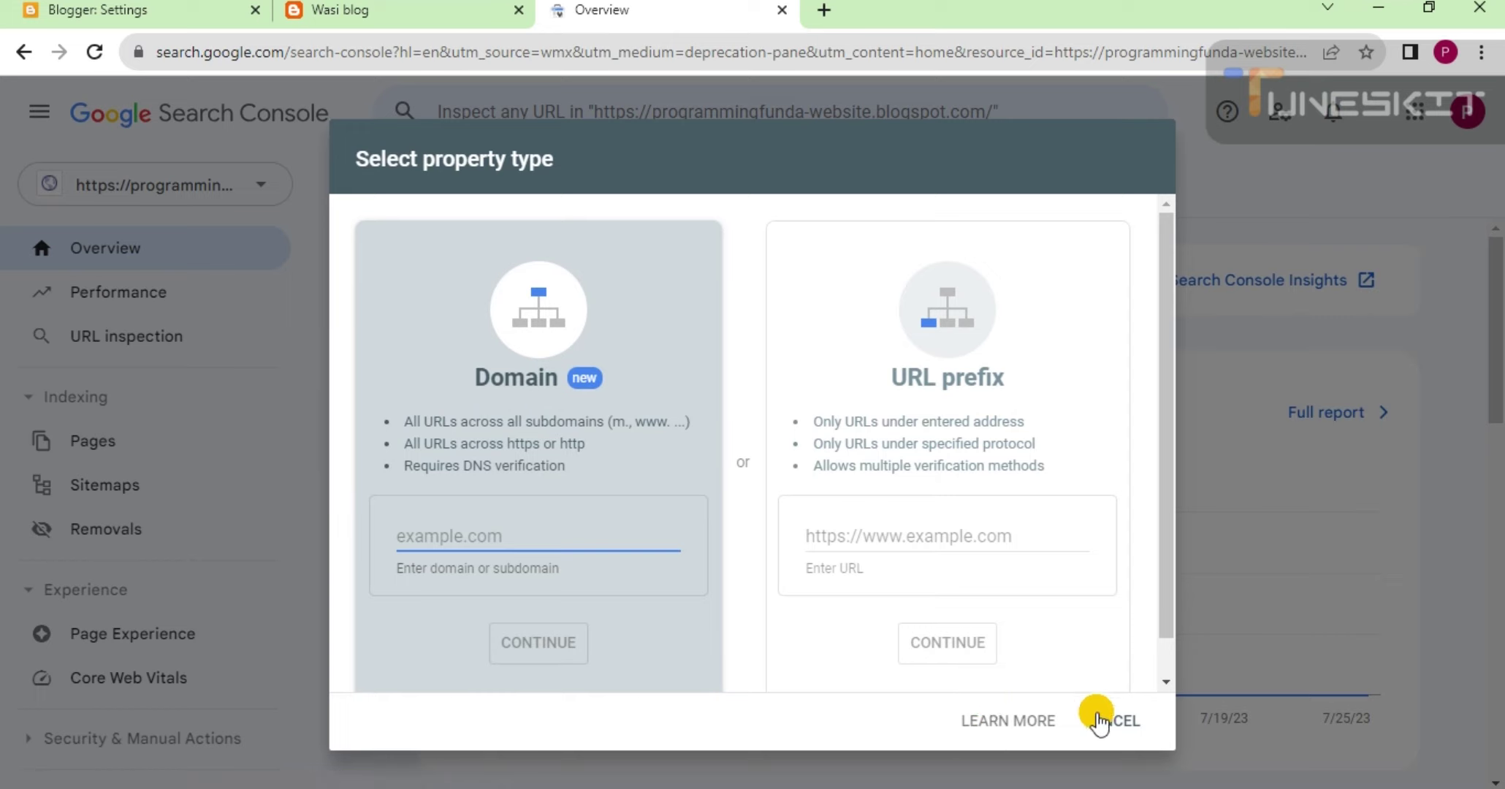
pyautogui.click(424, 9)
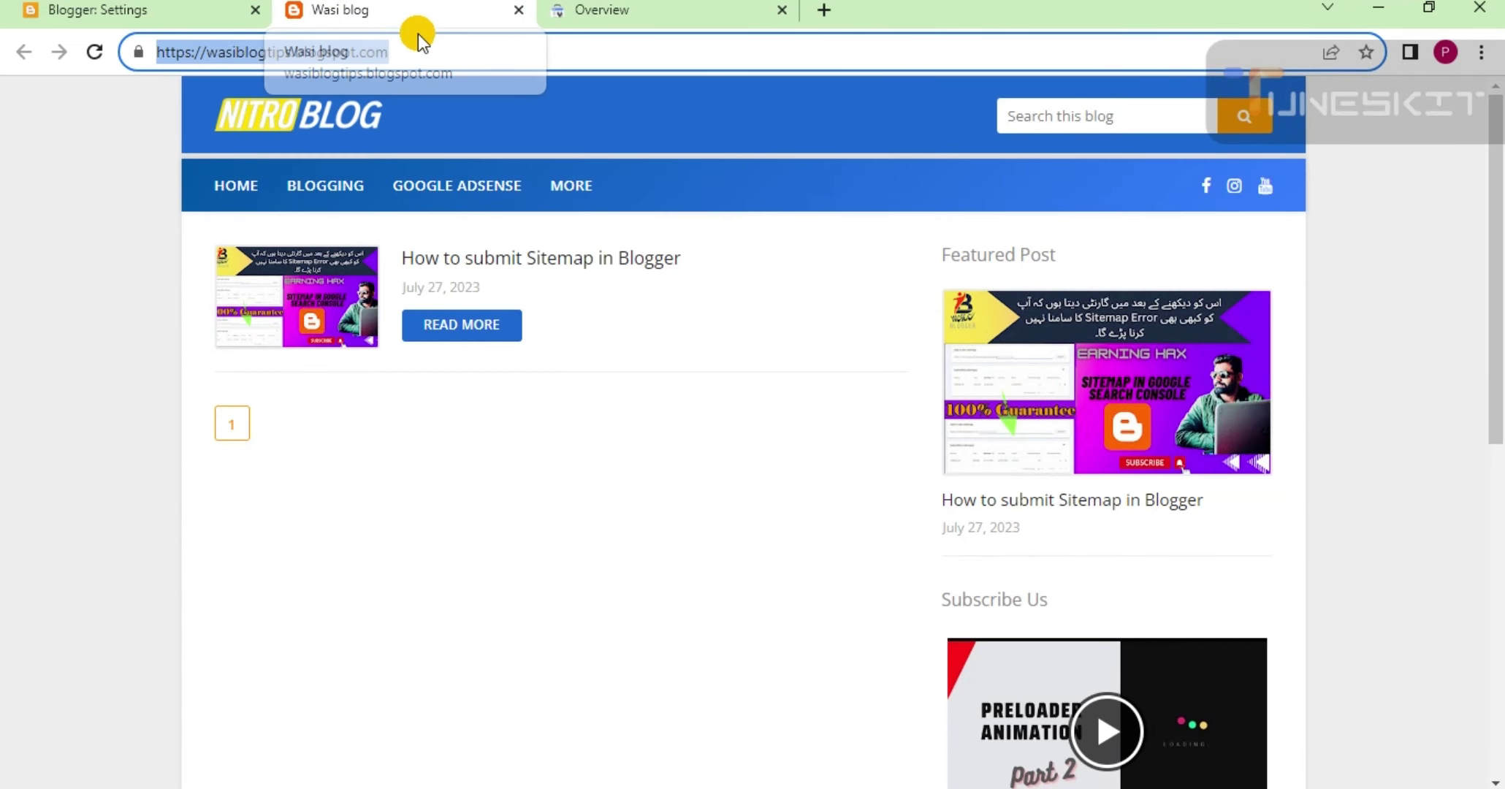
pyautogui.click(655, 8)
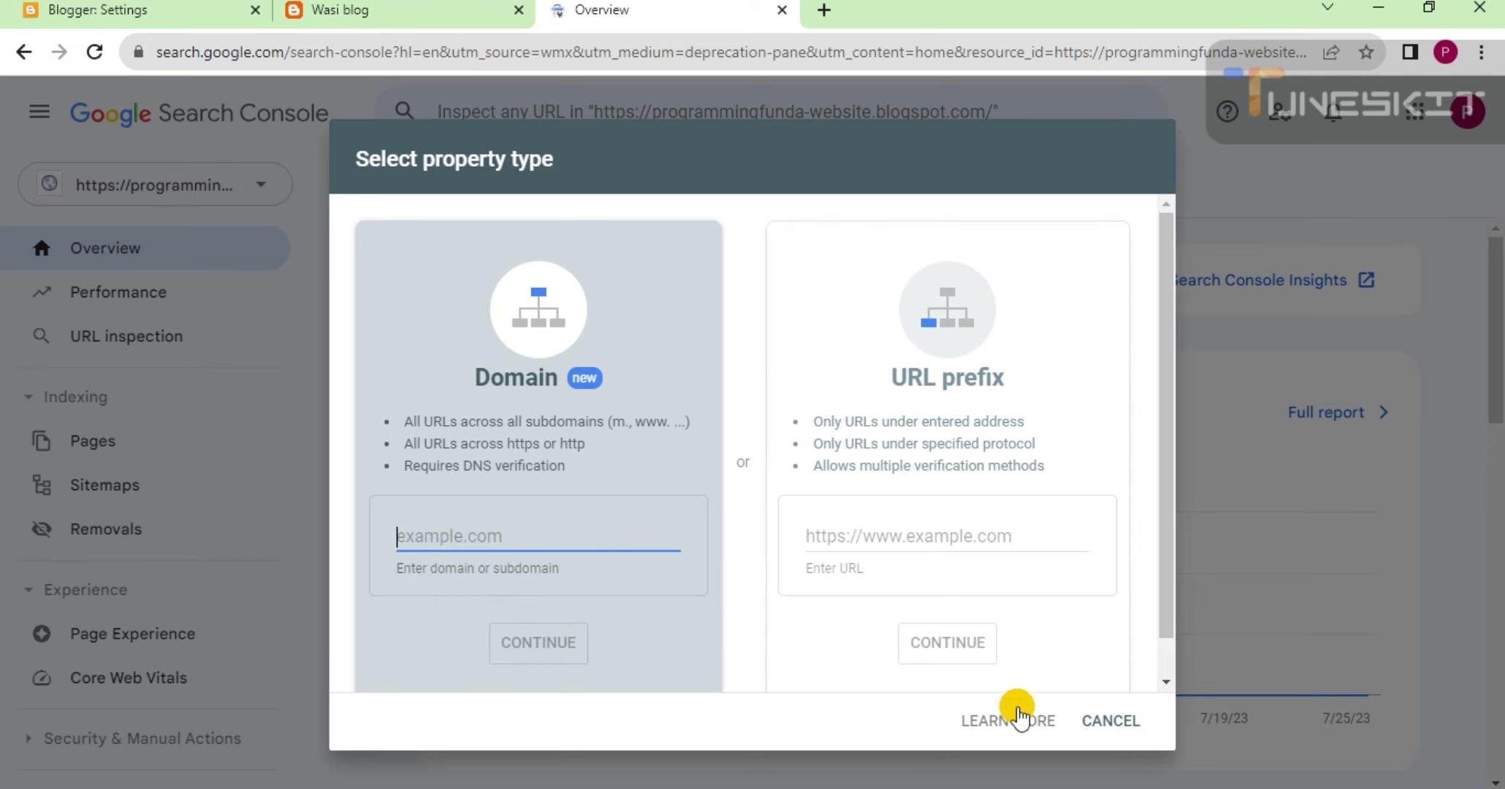
pyautogui.click(1107, 722)
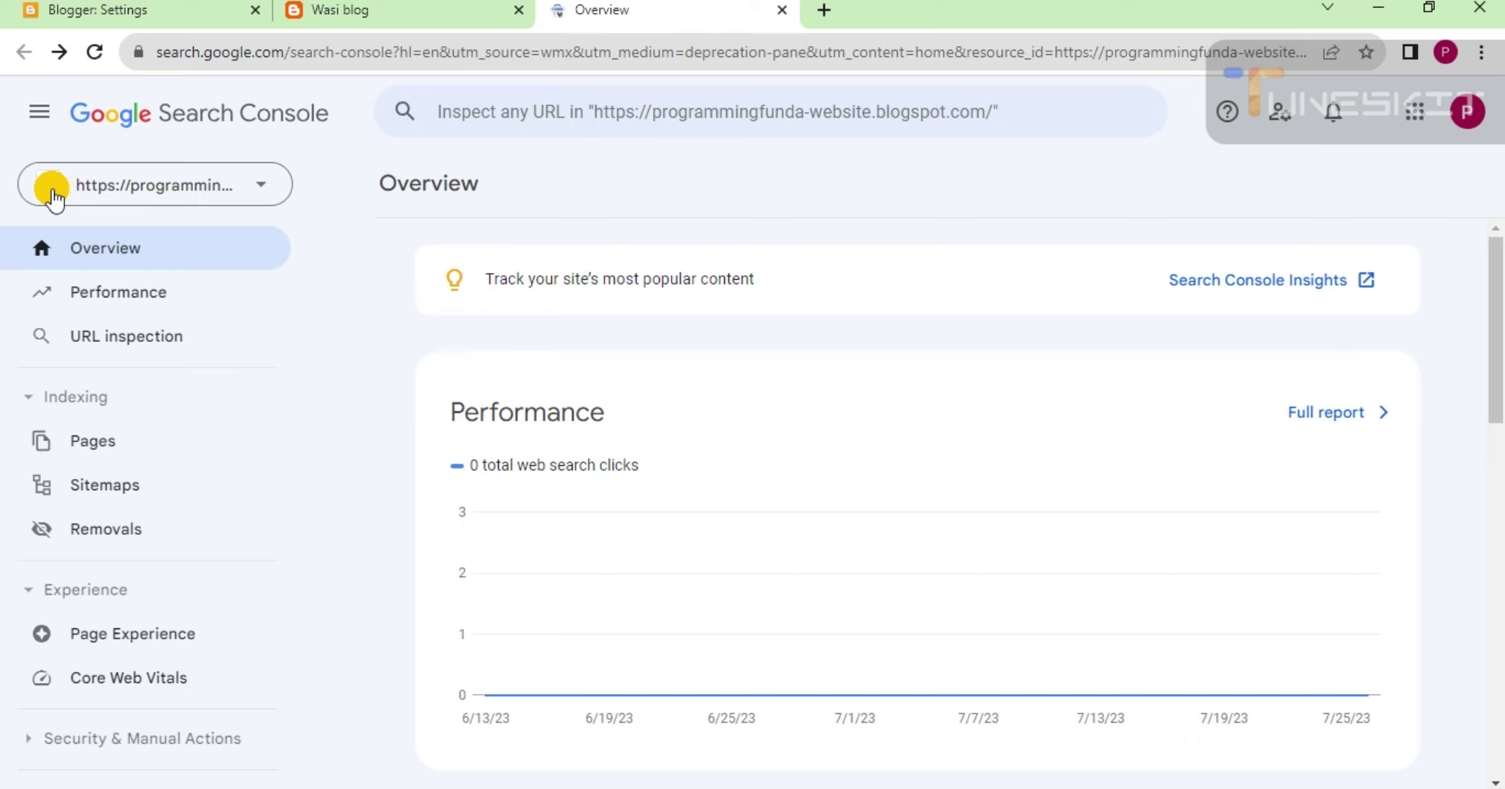
pyautogui.click(248, 192)
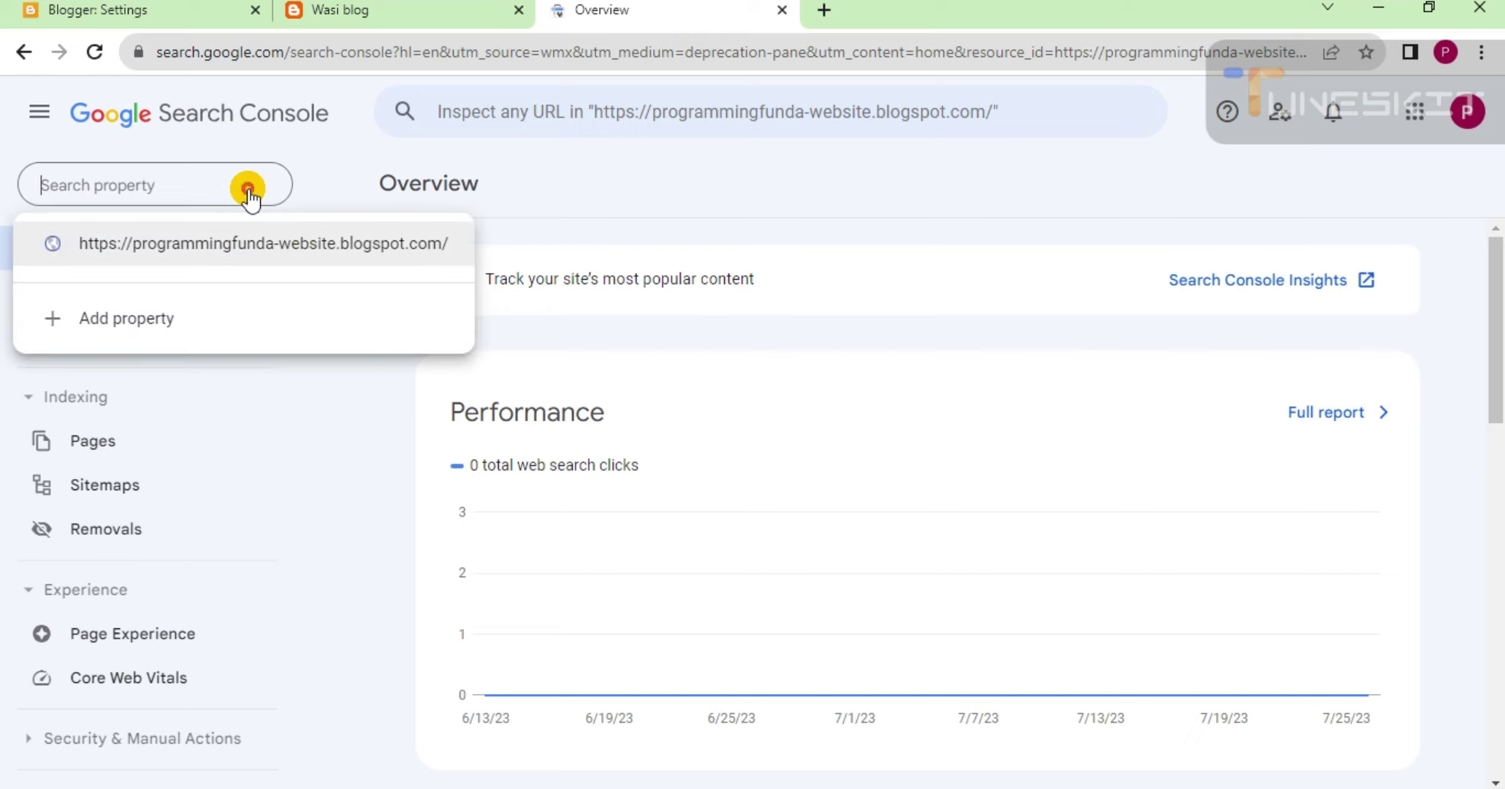
pyautogui.click(370, 176)
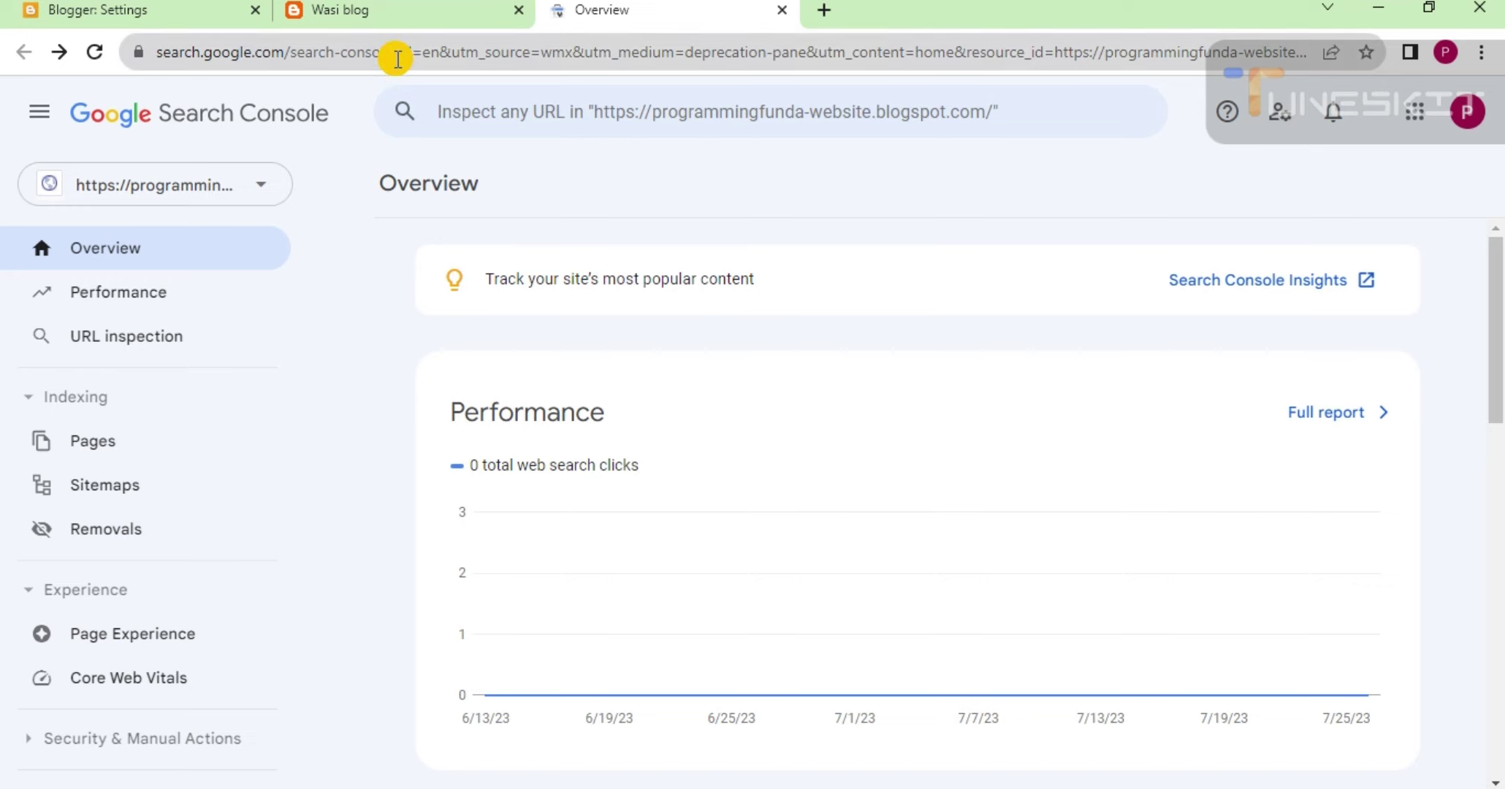
pyautogui.click(262, 189)
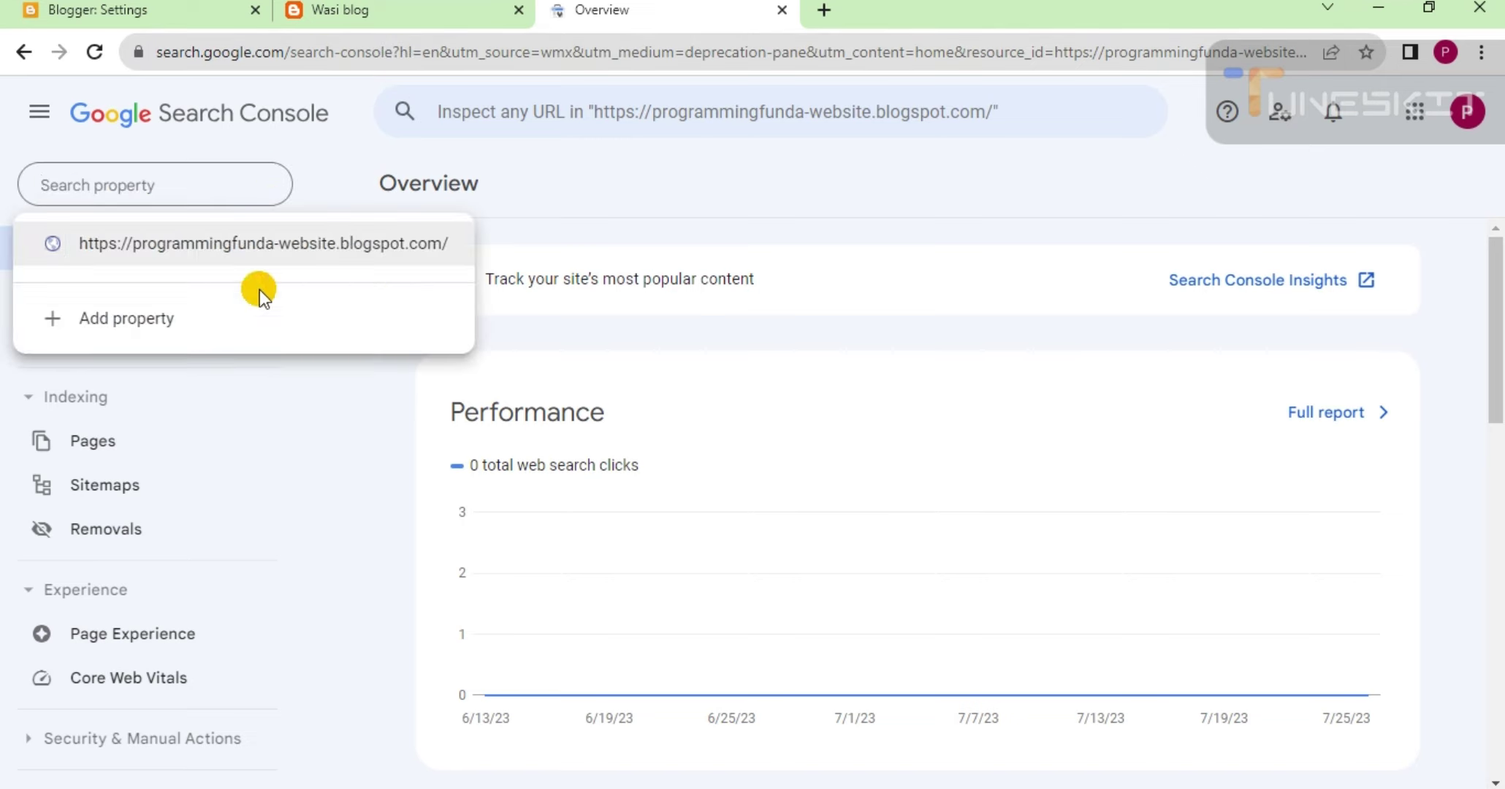
pyautogui.click(85, 320)
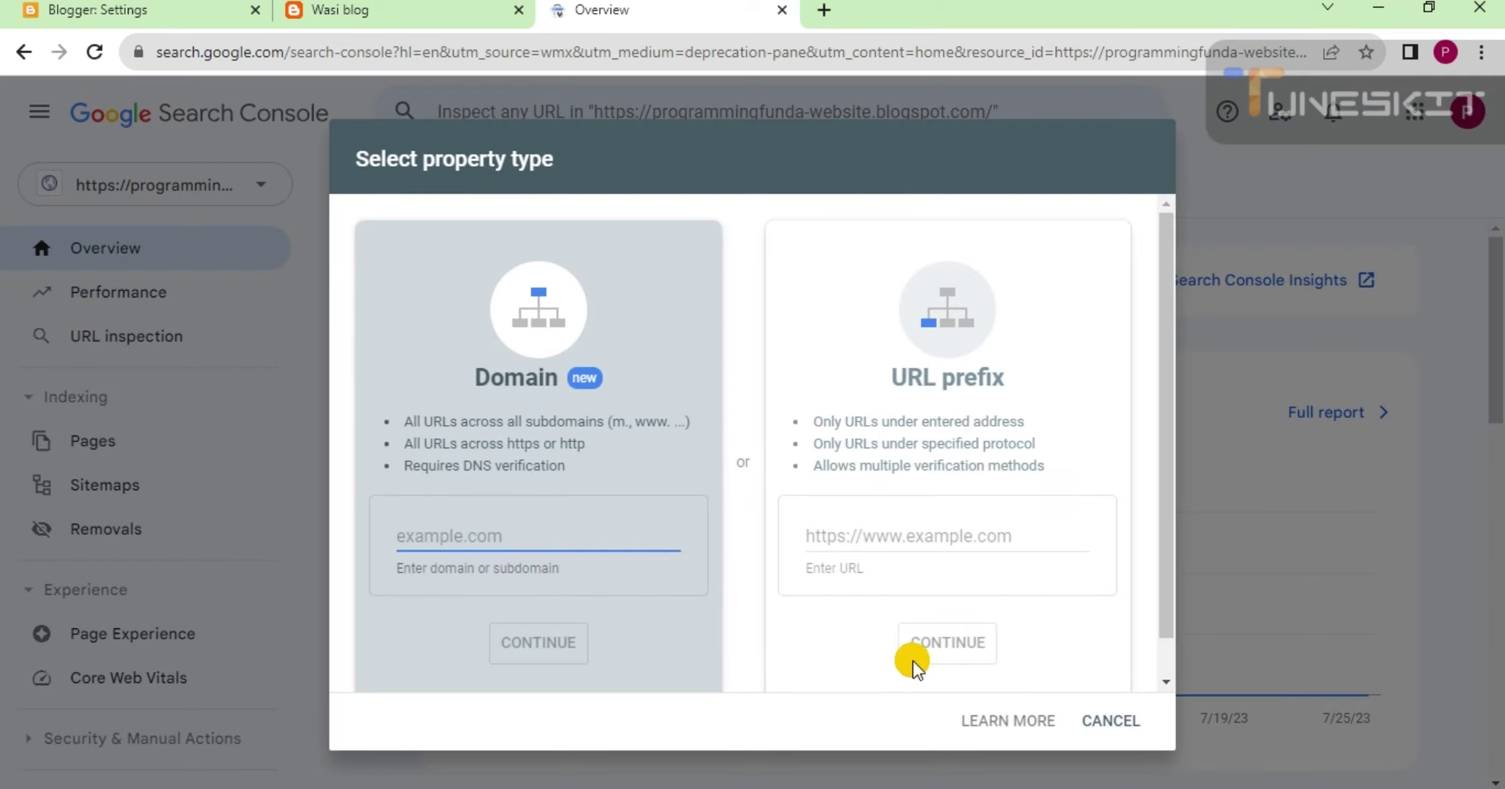
pyautogui.click(894, 543)
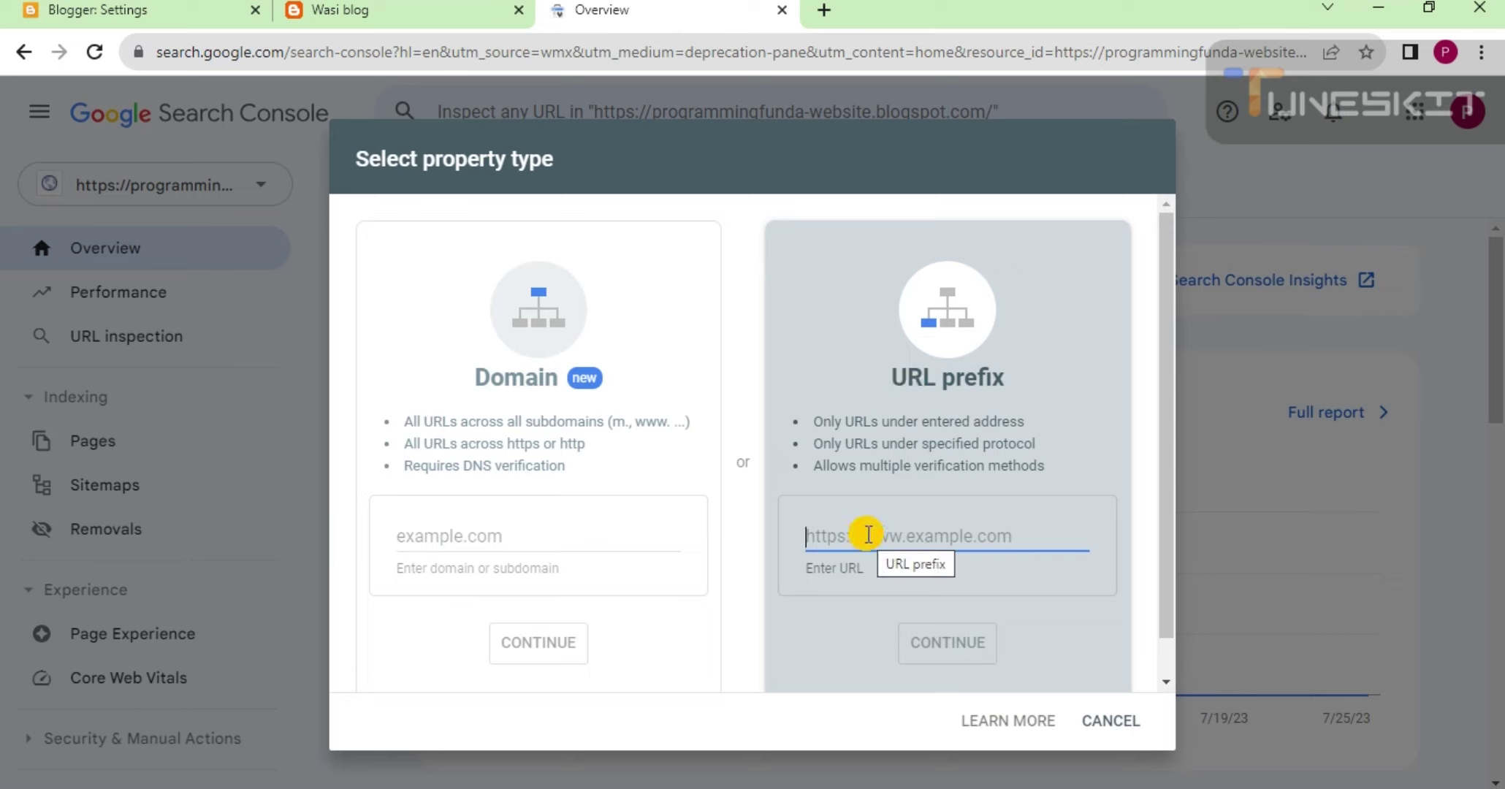
pyautogui.write('https://wasiblogtips.blogspot.com/')
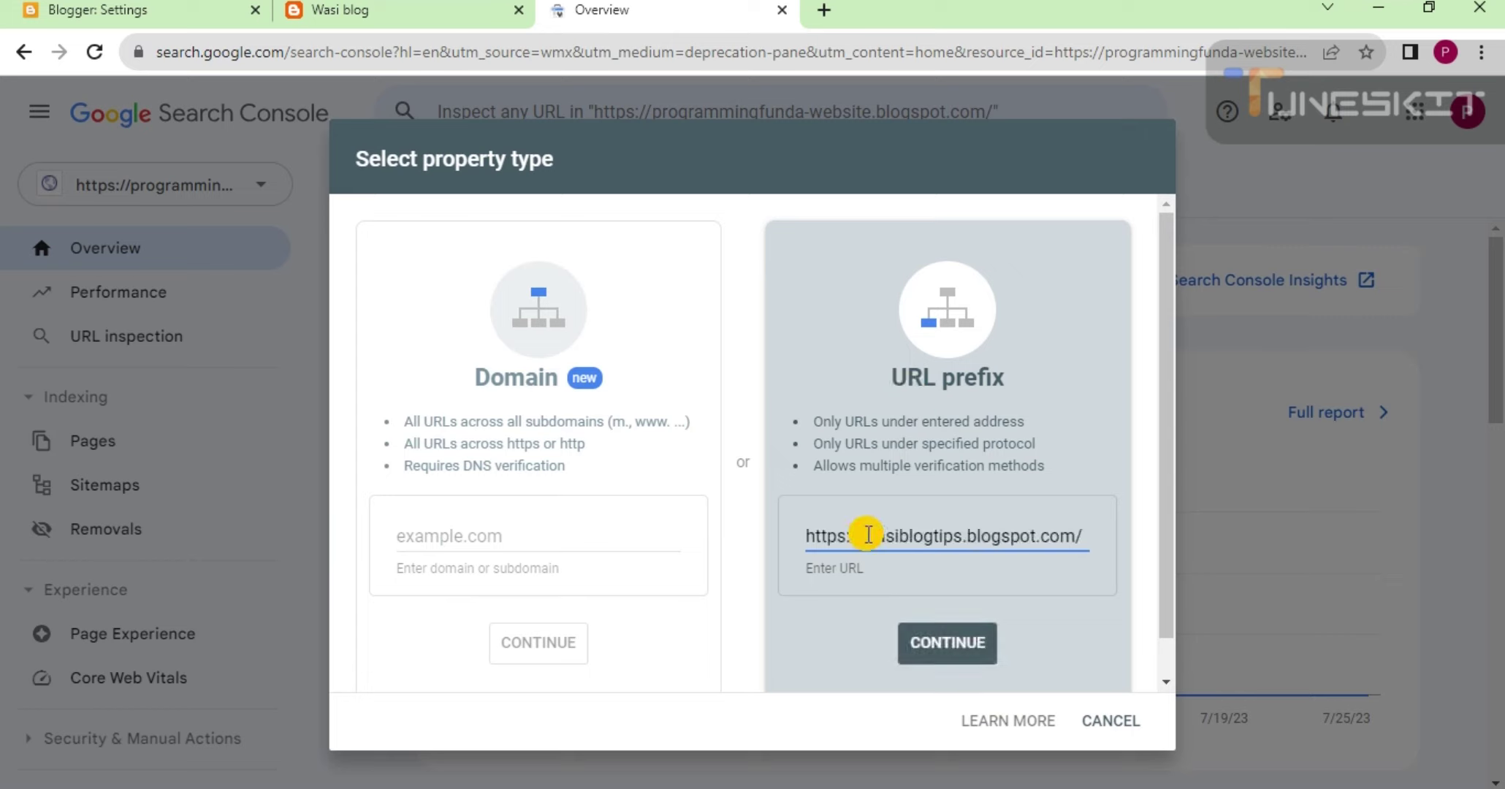
pyautogui.click(936, 643)
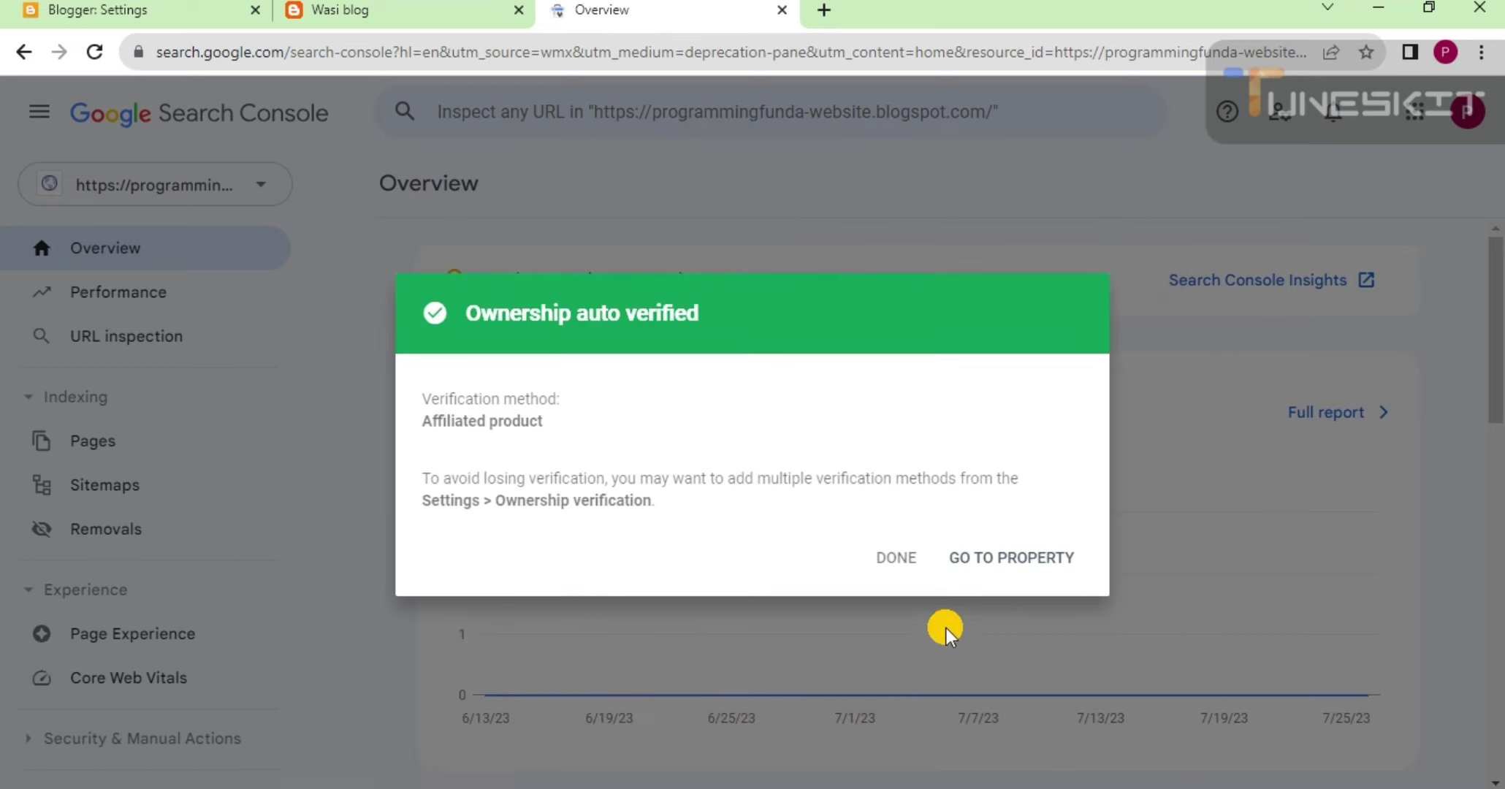
pyautogui.click(1014, 559)
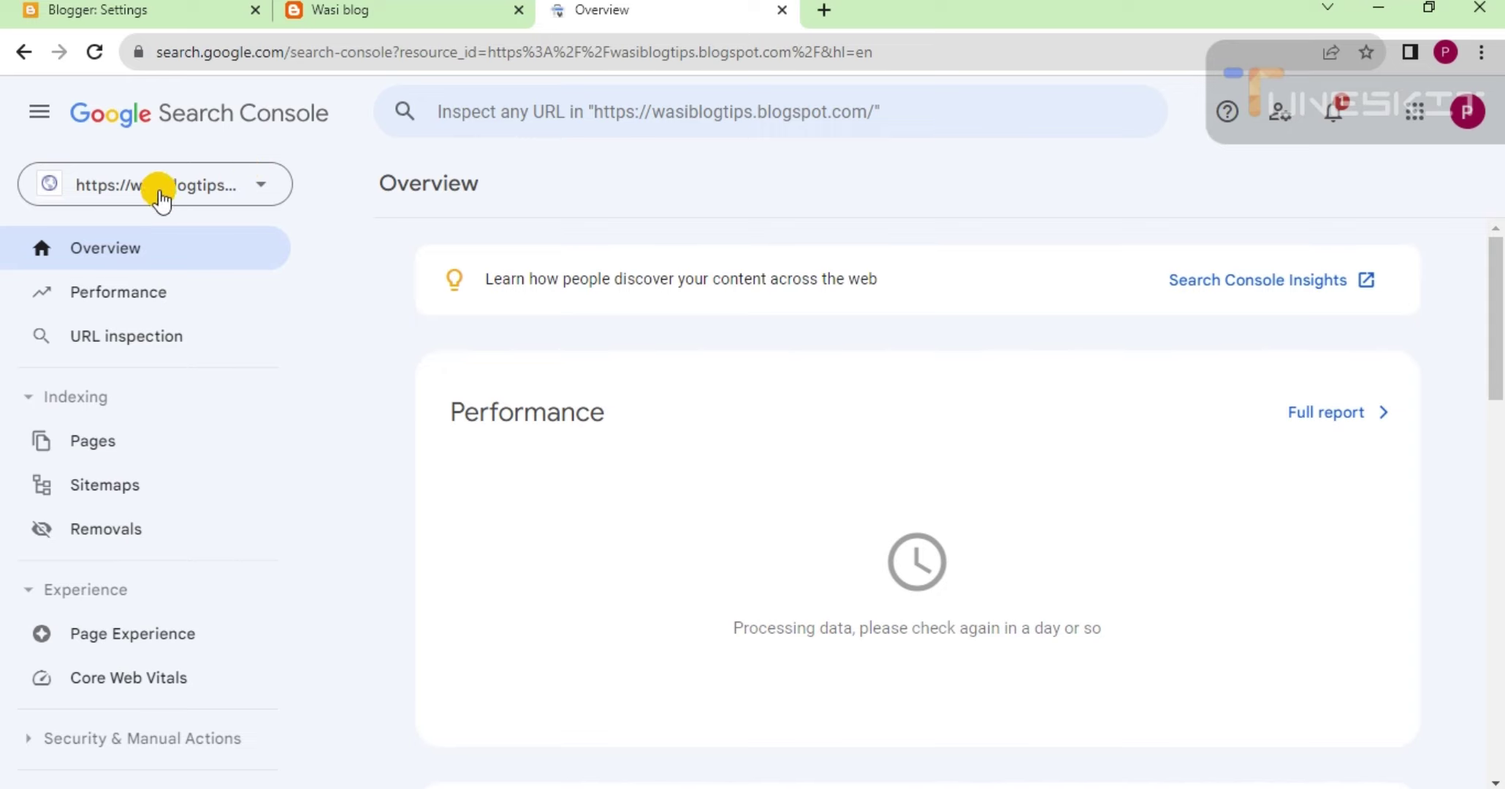
pyautogui.click(247, 191)
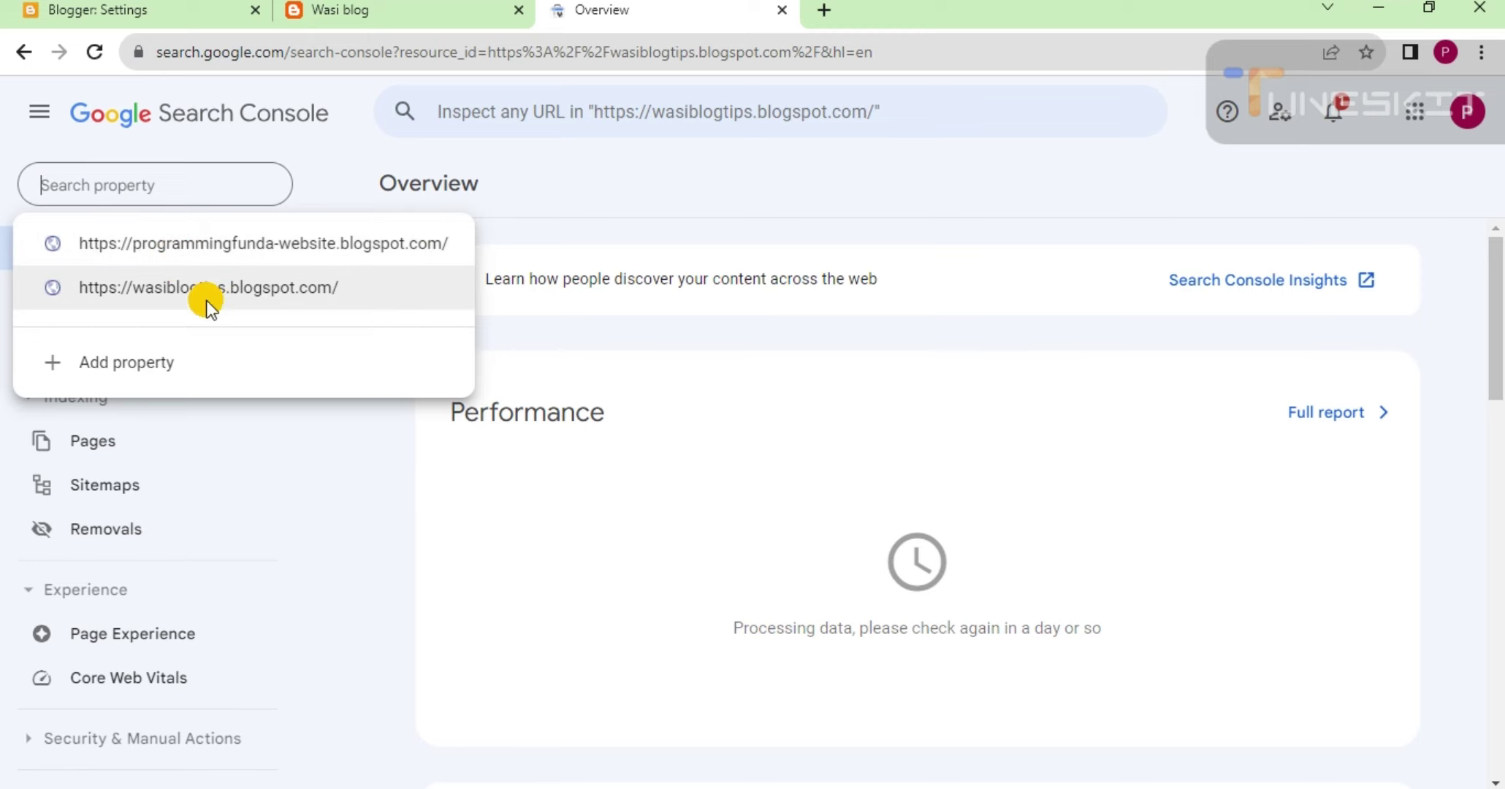
pyautogui.click(176, 290)
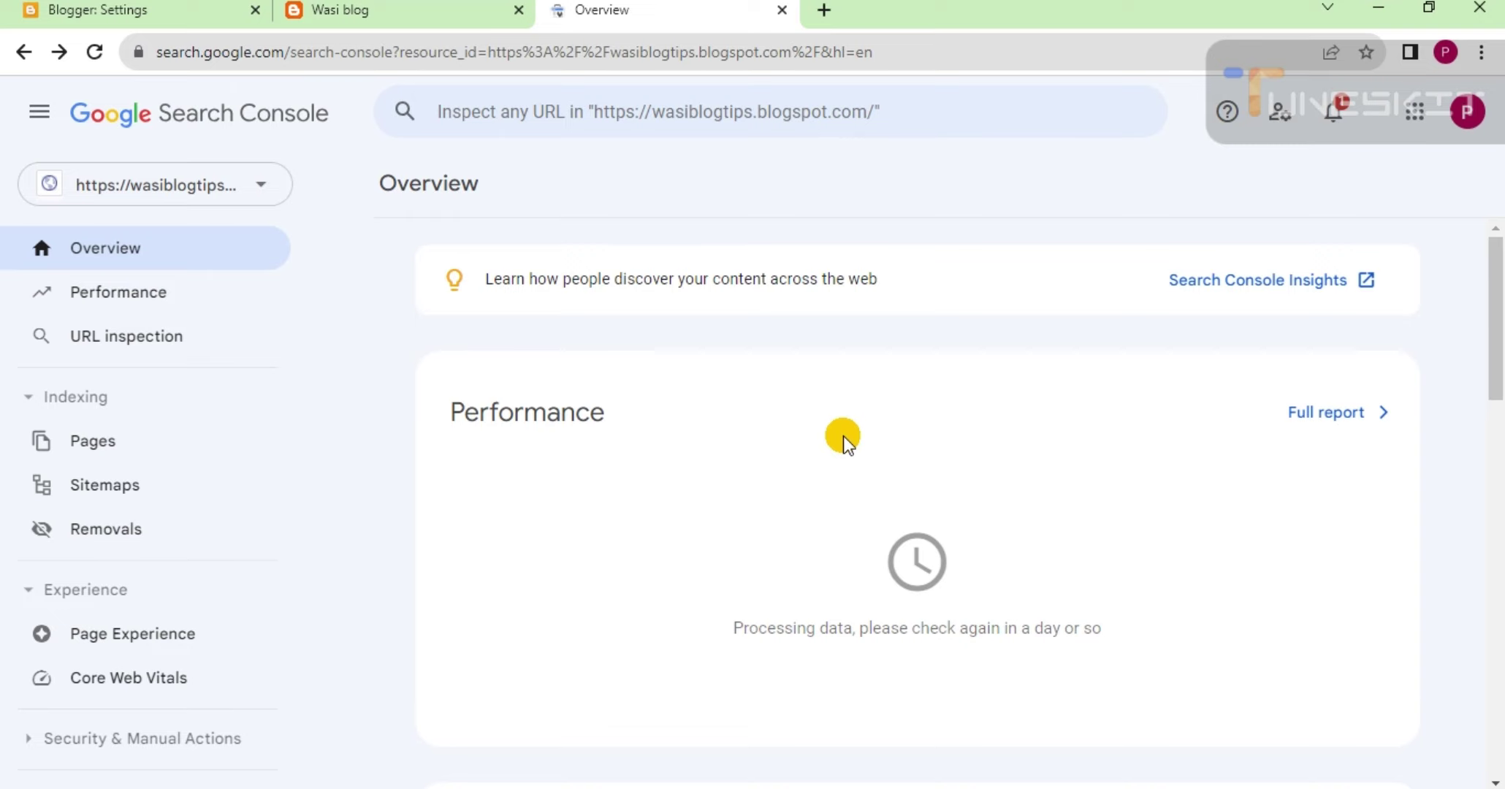
# - Submit sitemap.xml as a new sitemap for the wasiblogtips blog and dismiss the submission notice
pyautogui.scroll(-3, 354, 336)
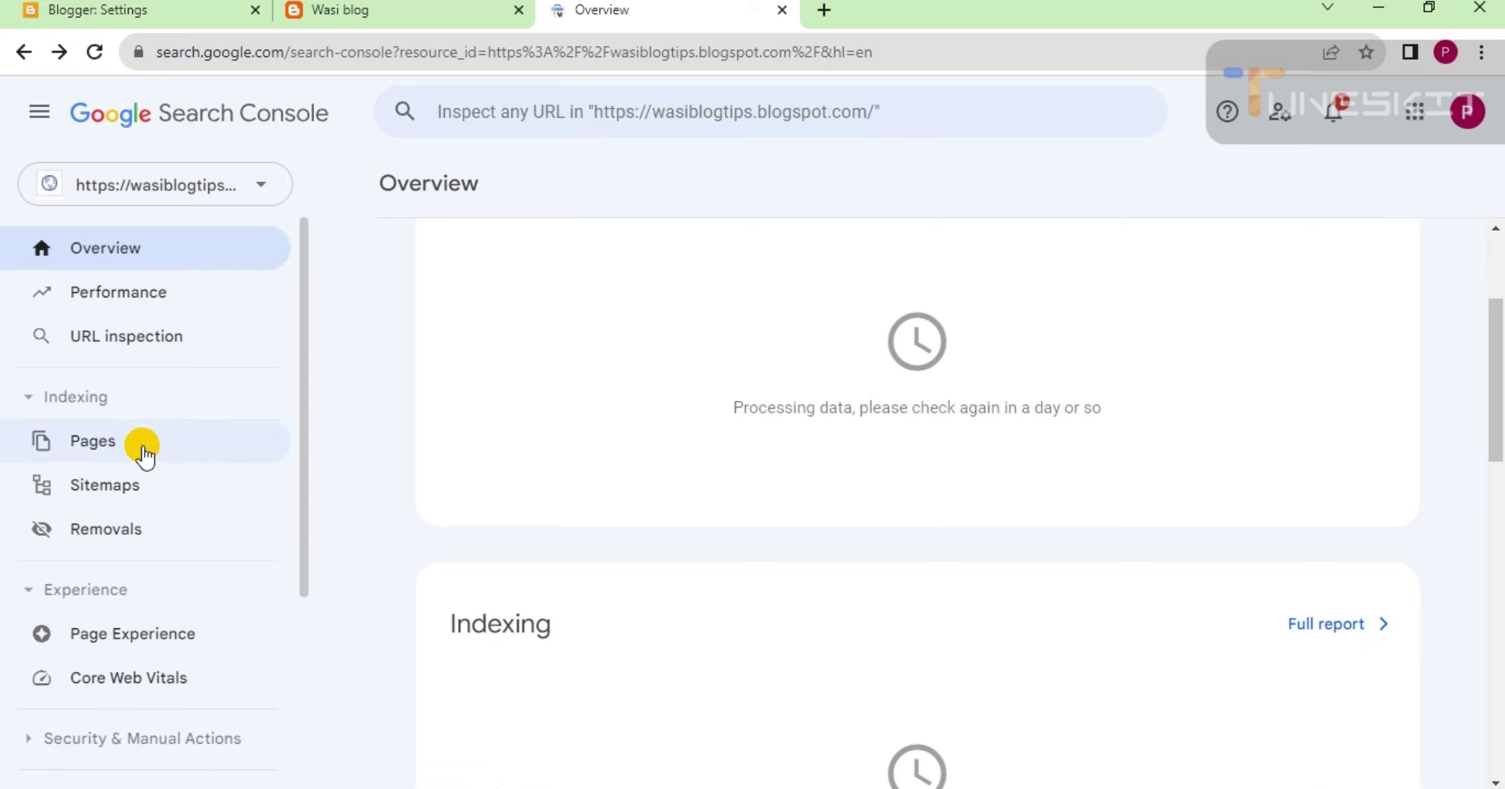
pyautogui.click(99, 486)
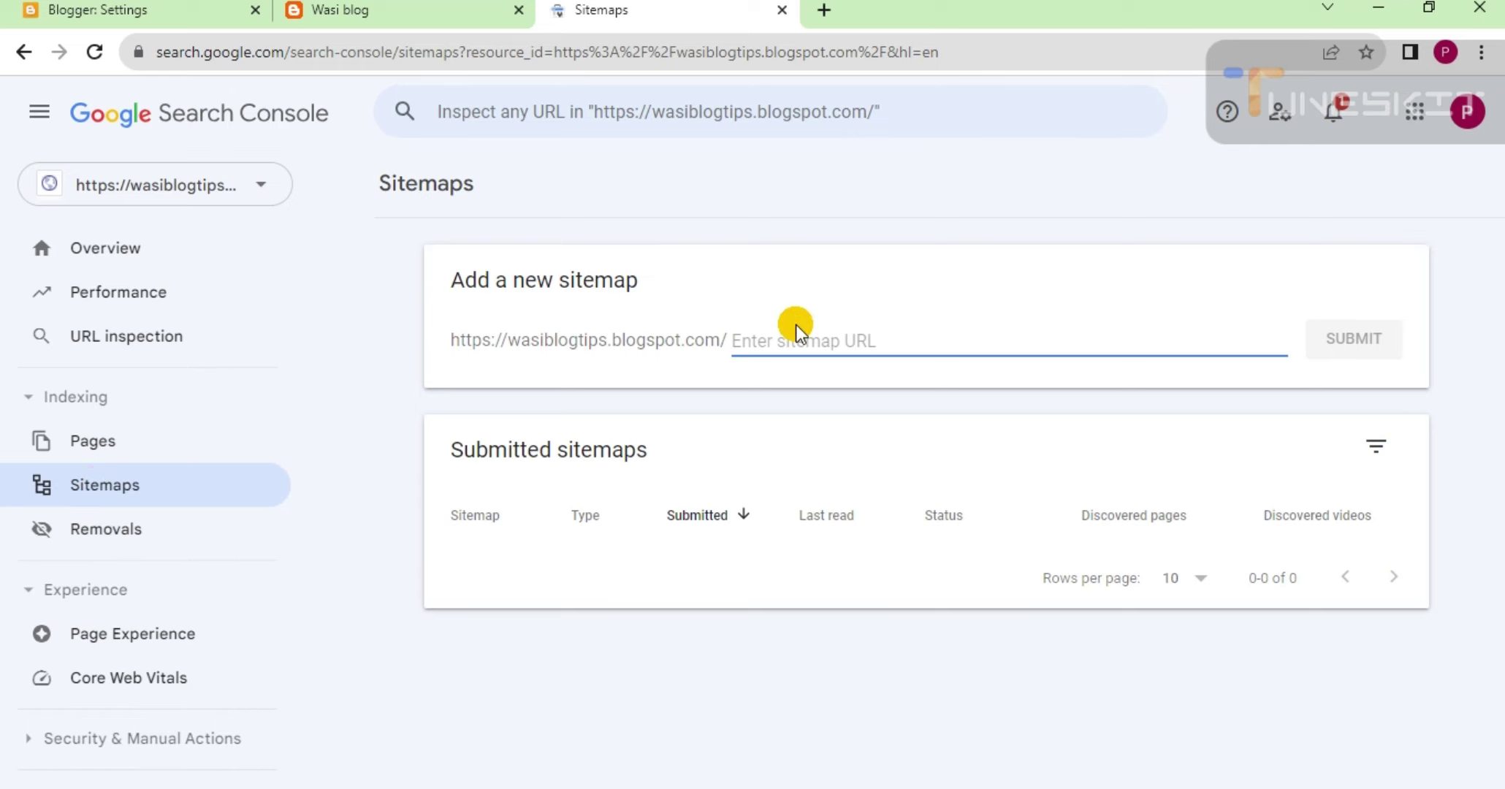
pyautogui.write('sitemap.xml')
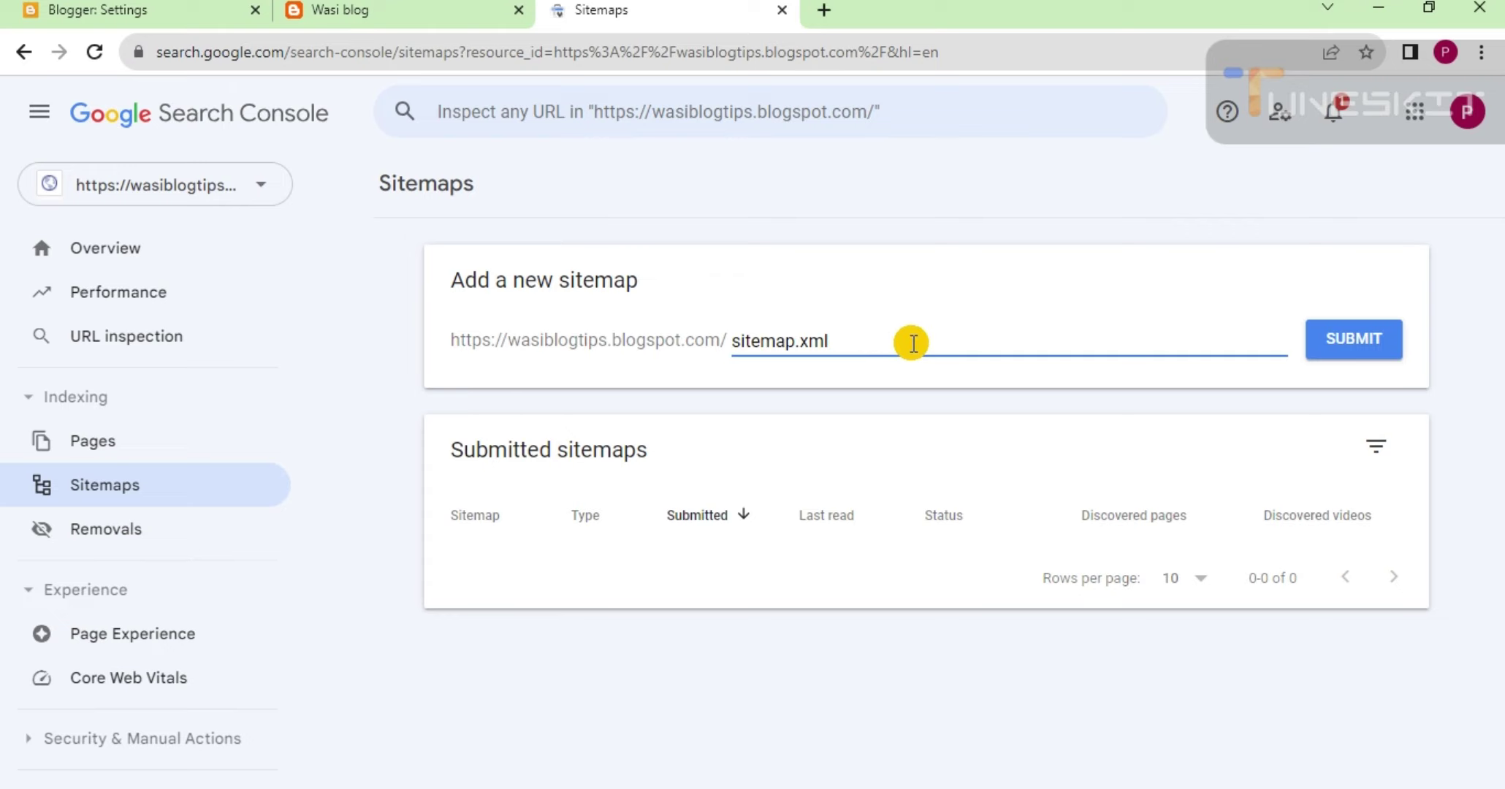
pyautogui.click(1352, 333)
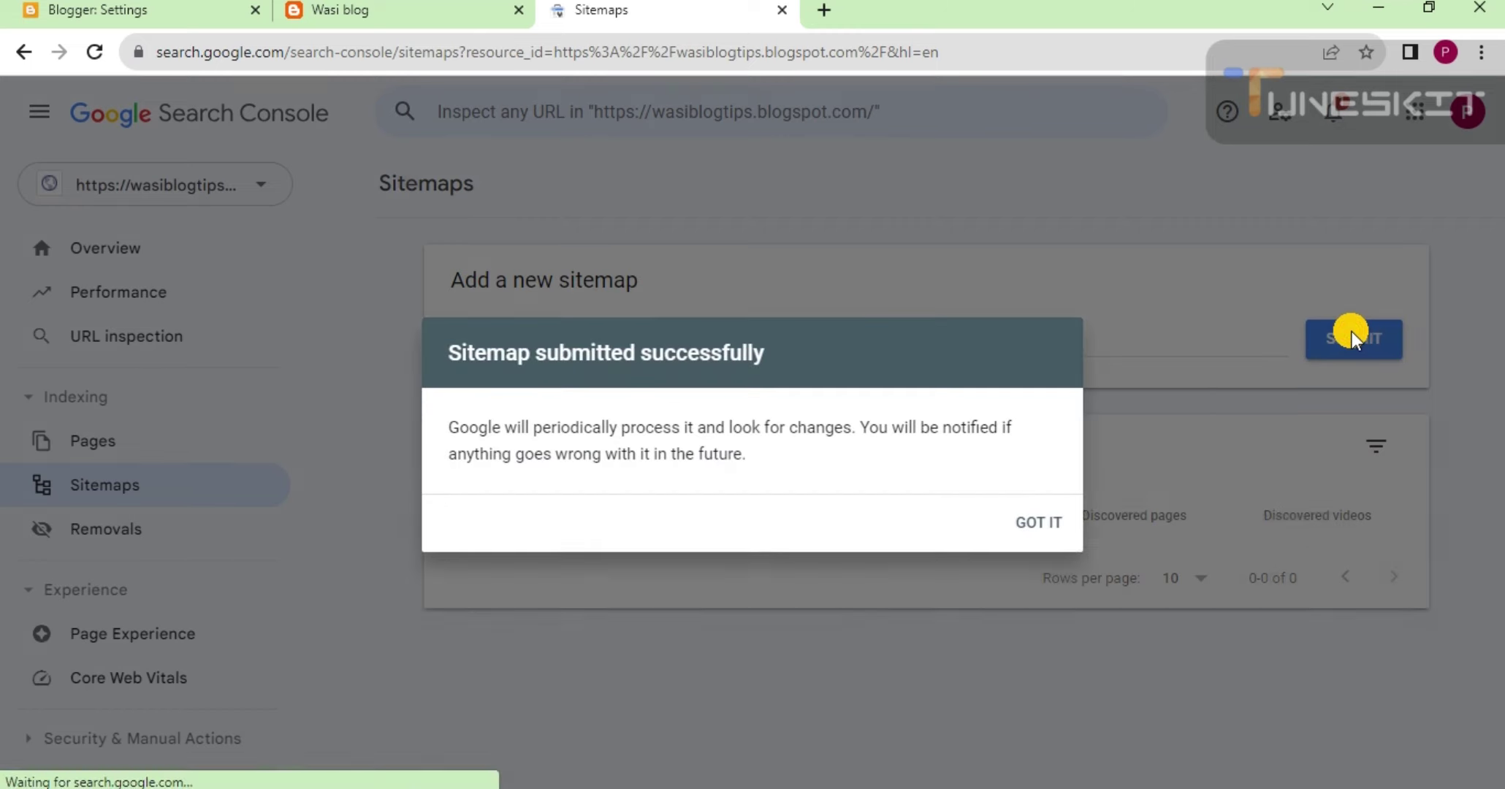
pyautogui.click(1054, 538)
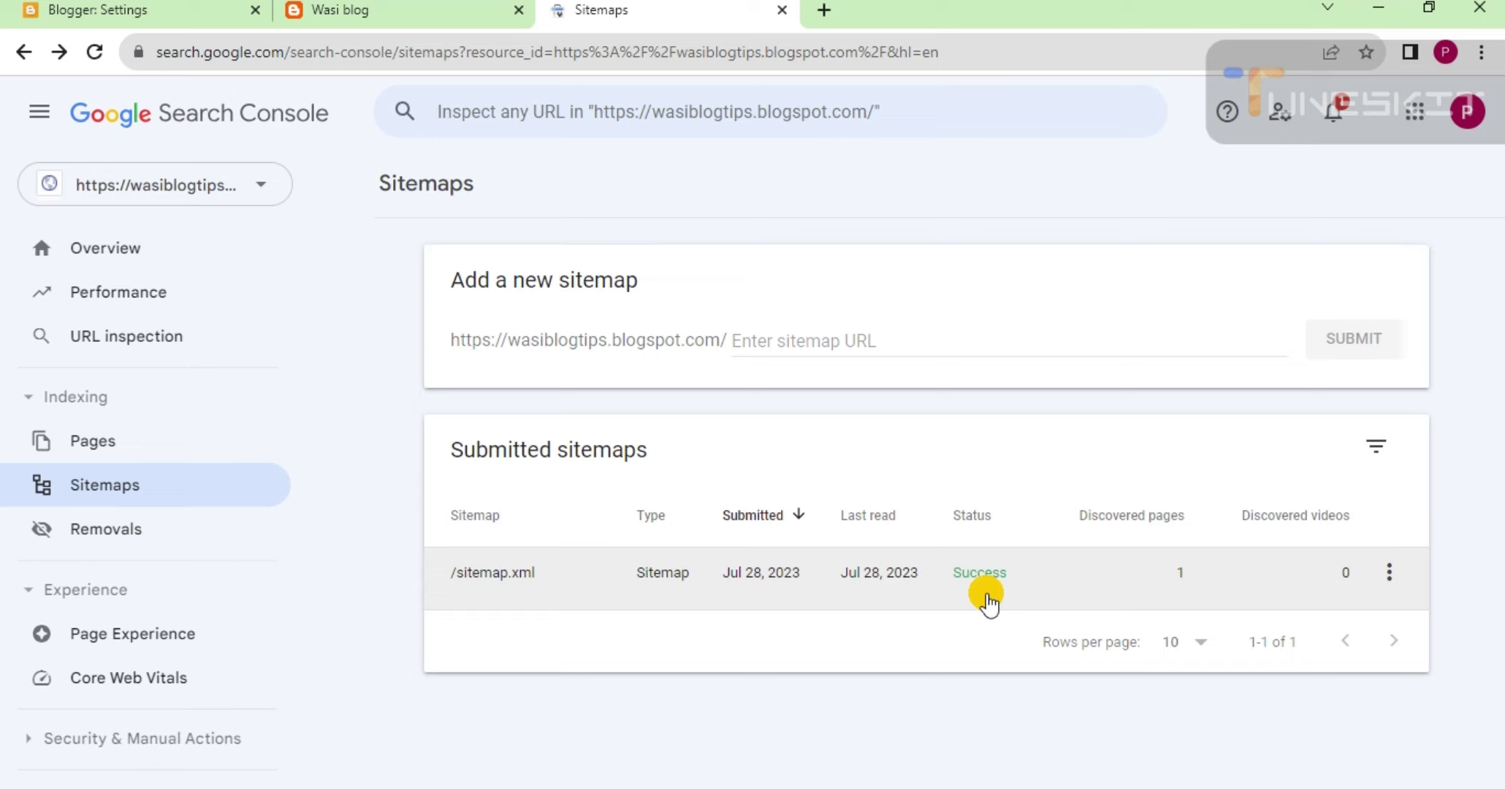
pyautogui.click(354, 6)
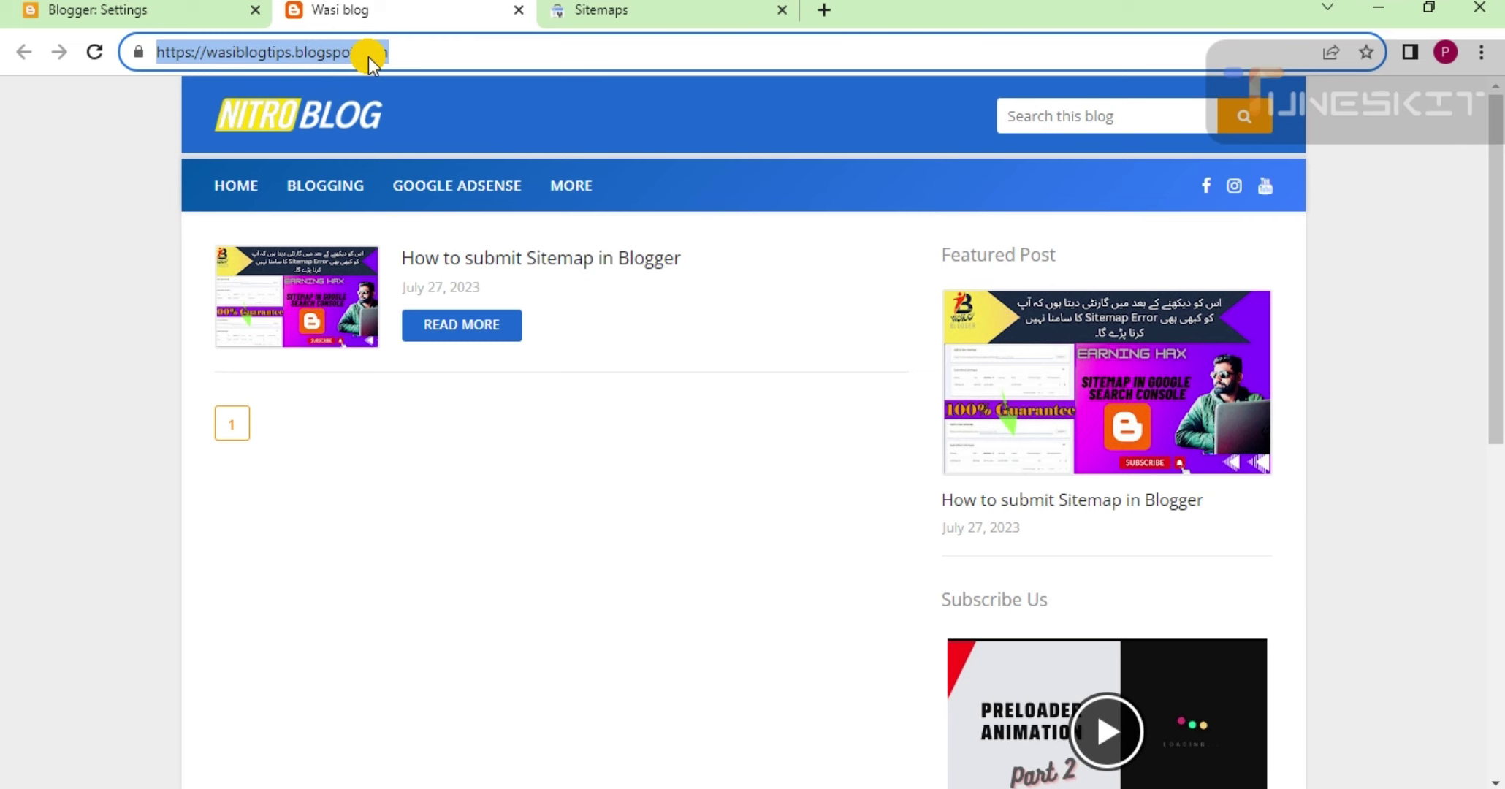
pyautogui.click(612, 11)
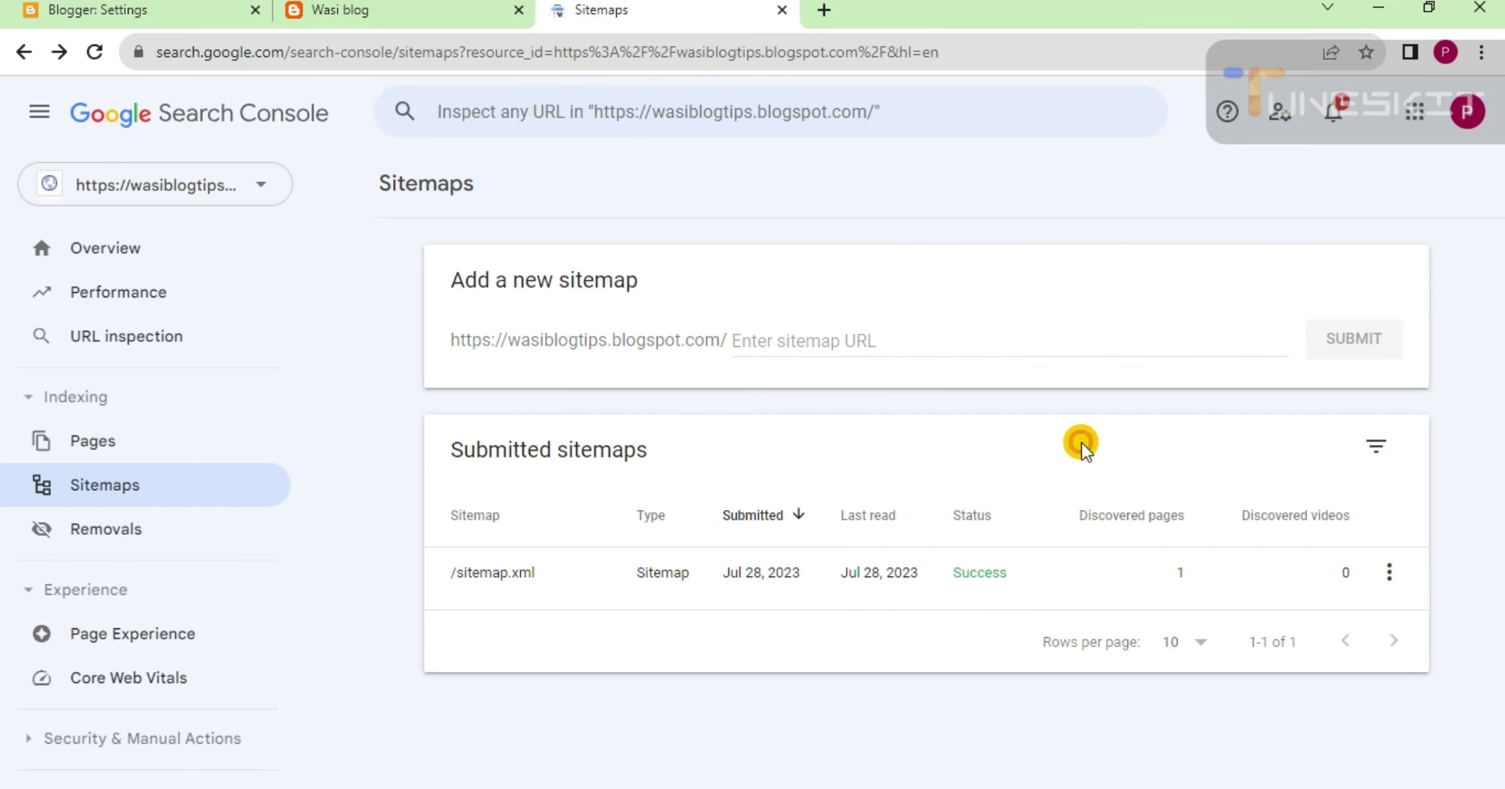